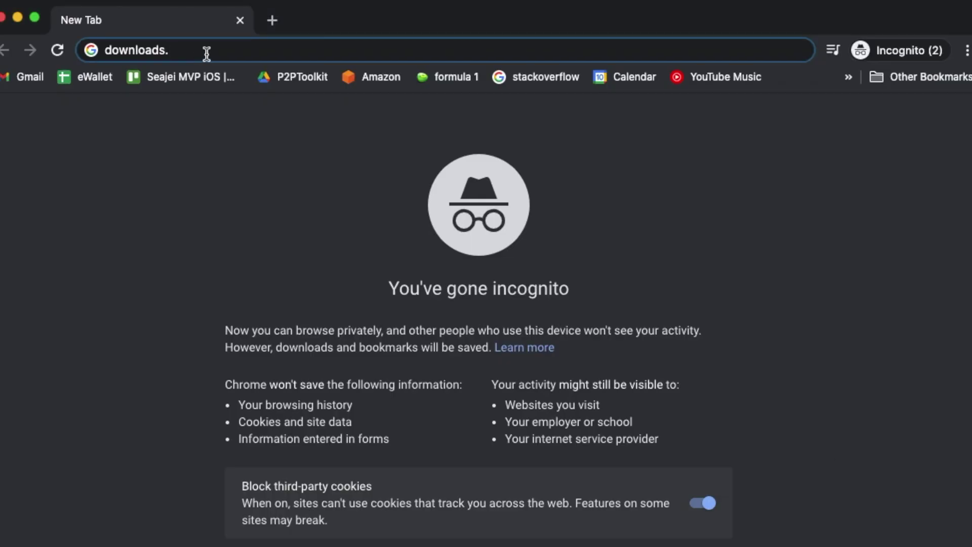
Step: Go to downloads.raspberrypi.org and open the raspbian/images/ folder
{"action": "type", "text": "raspberry"}
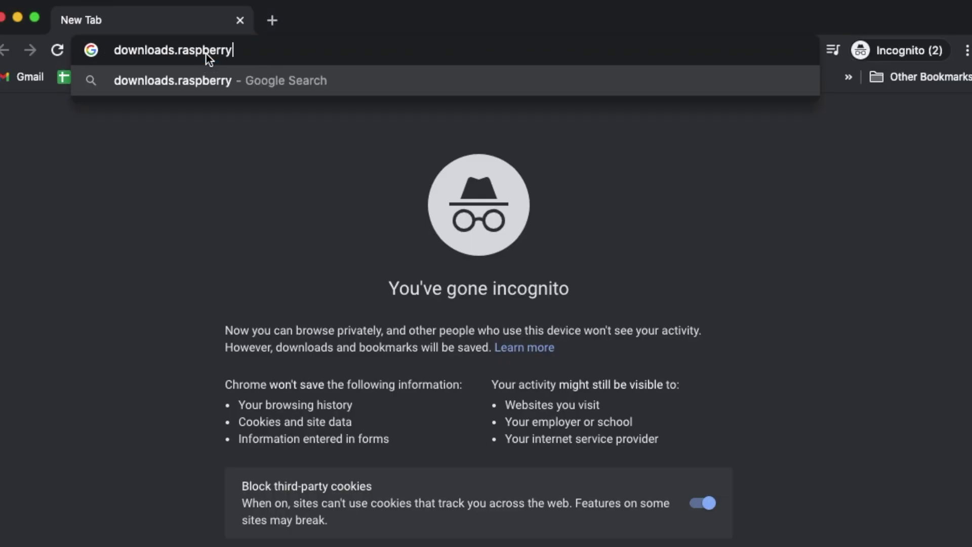
{"action": "type", "text": "pi.org"}
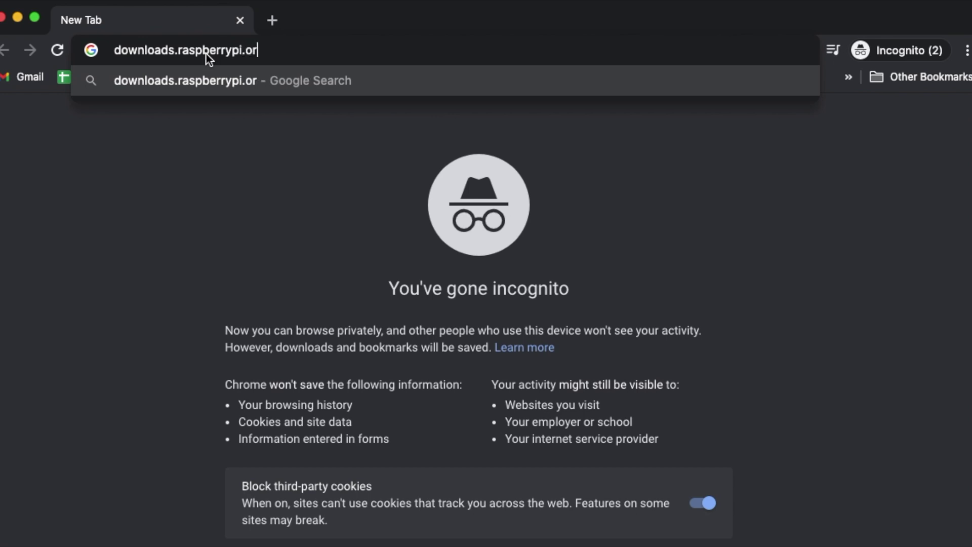
{"action": "key", "text": "Return"}
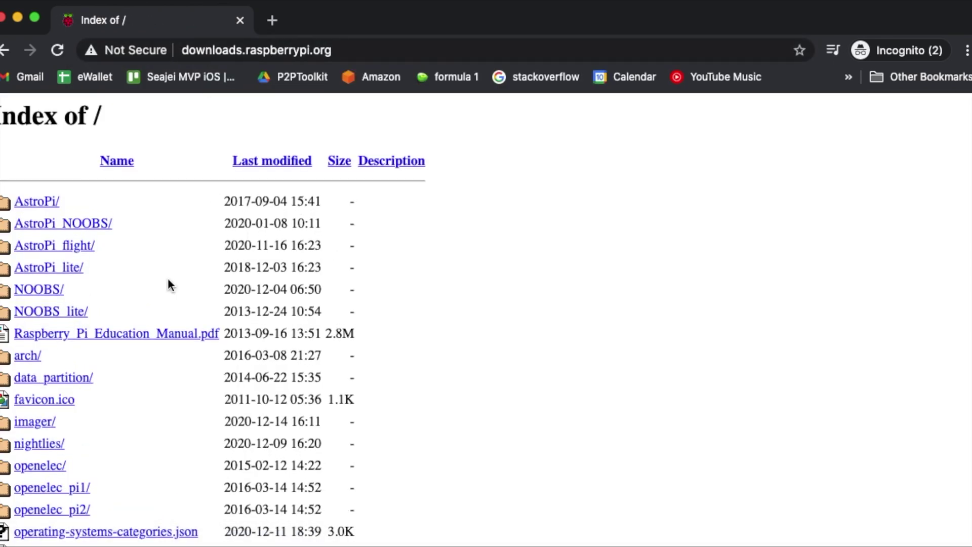
{"action": "scroll", "coordinate": [76, 290], "scroll_direction": "down", "scroll_amount": 4}
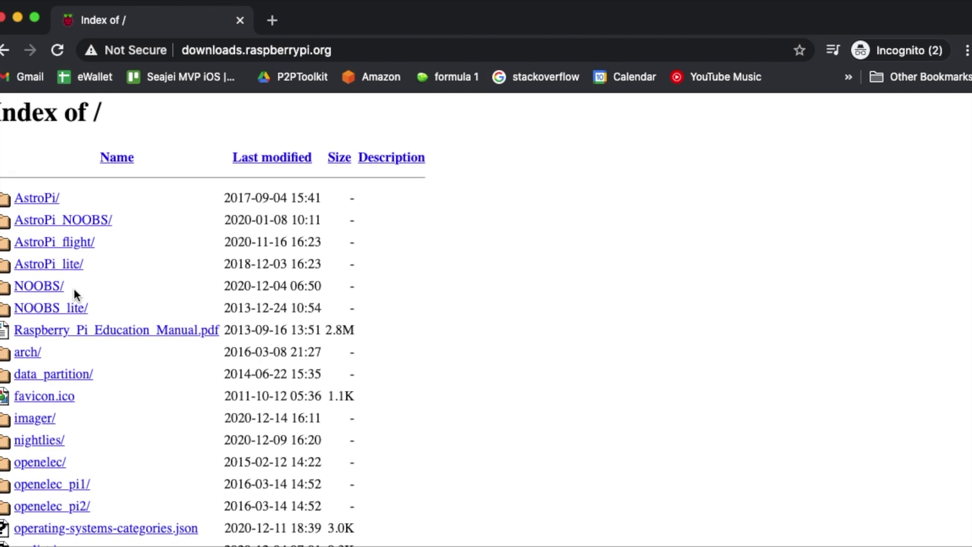
{"action": "scroll", "coordinate": [91, 276], "scroll_direction": "down", "scroll_amount": 15}
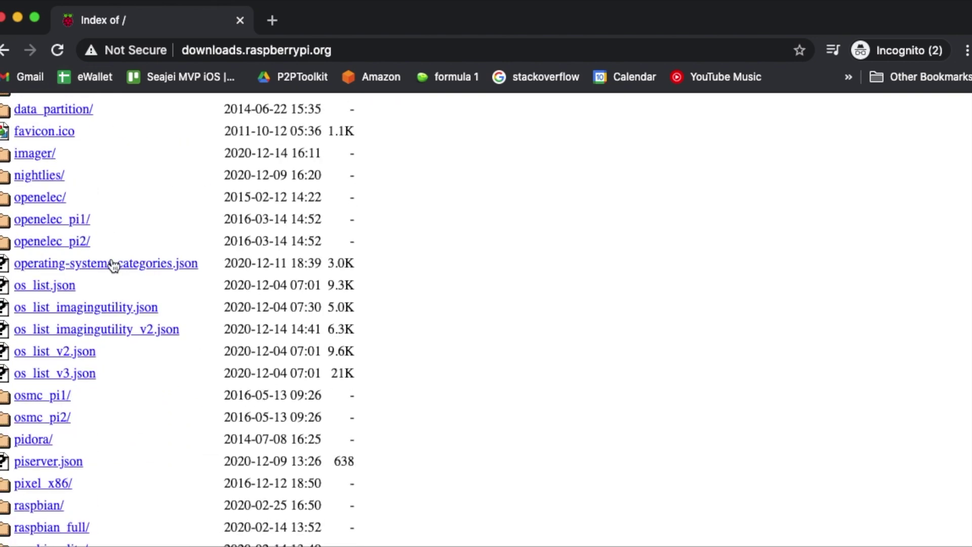
{"action": "left_click", "coordinate": [35, 301]}
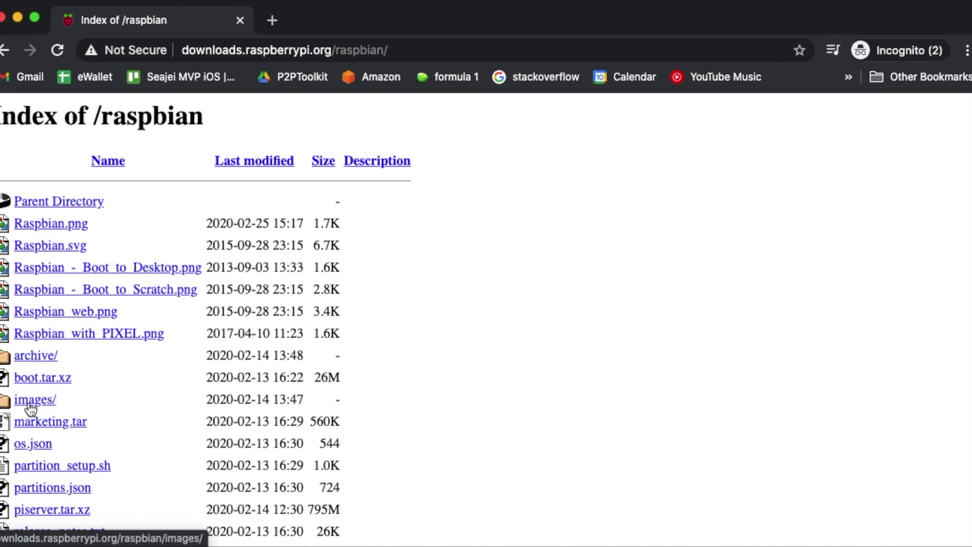
{"action": "left_click", "coordinate": [31, 401]}
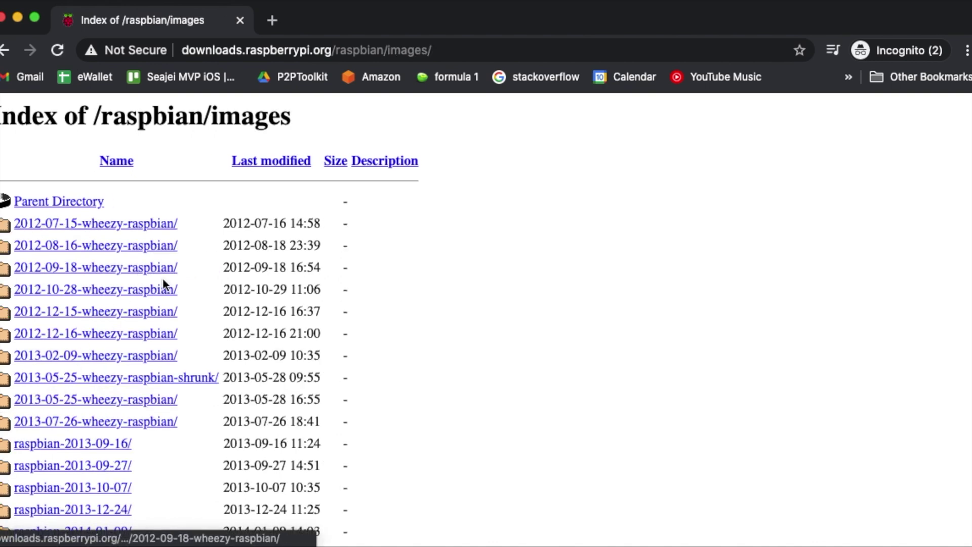
Step: Open raspbian-2019-04-09 and click 2019-04-08-raspbian-stretch.zip, dismissing the save prompt
{"action": "scroll", "coordinate": [162, 279], "scroll_direction": "down", "scroll_amount": 15}
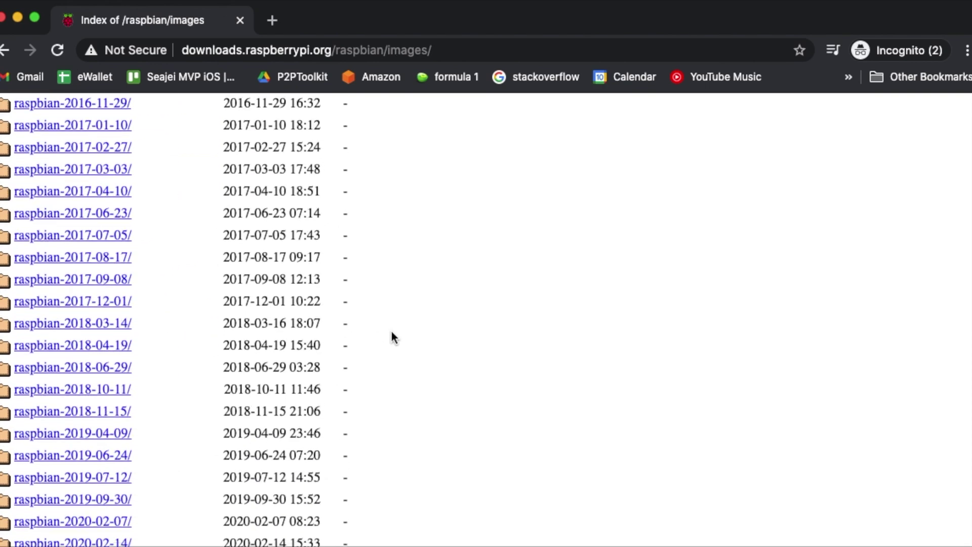
{"action": "scroll", "coordinate": [392, 332], "scroll_direction": "down", "scroll_amount": 1}
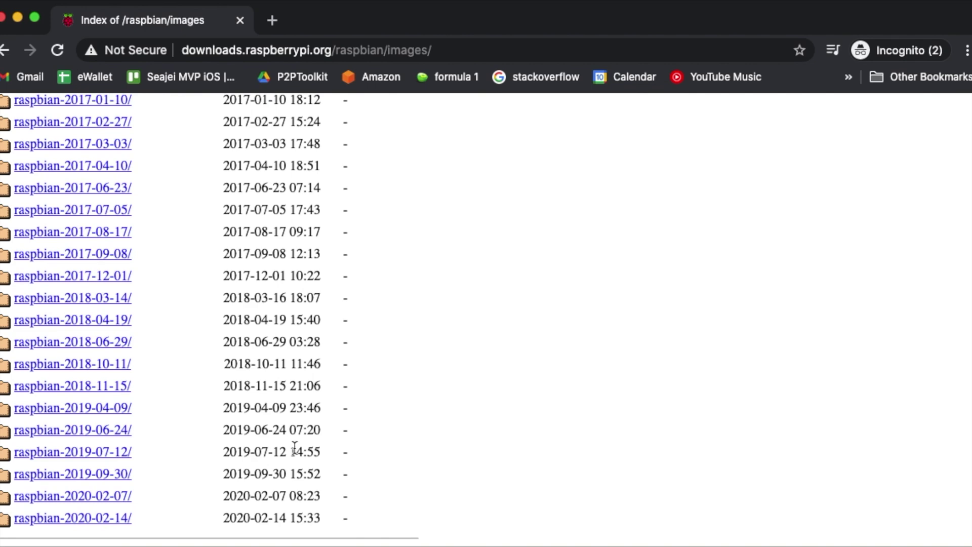
{"action": "left_click", "coordinate": [77, 411]}
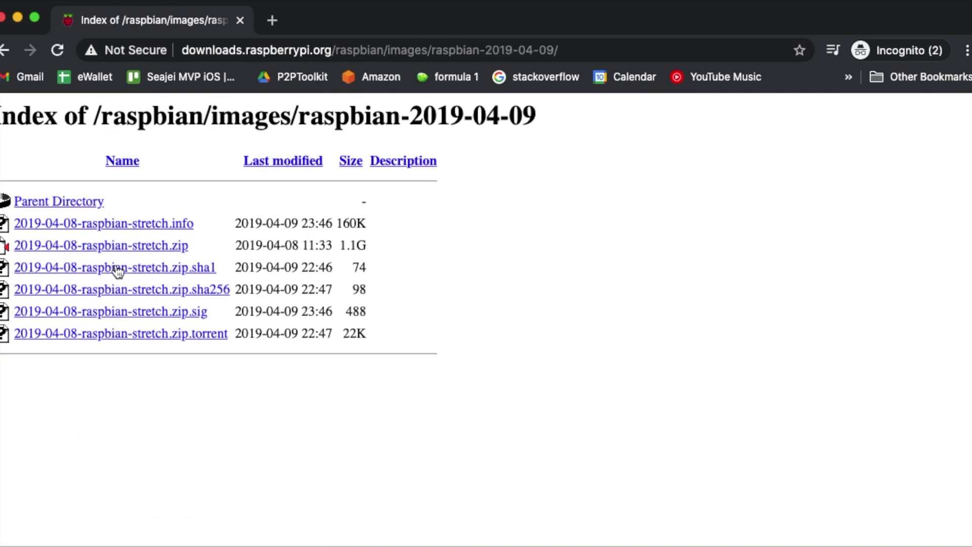
{"action": "left_click", "coordinate": [92, 248]}
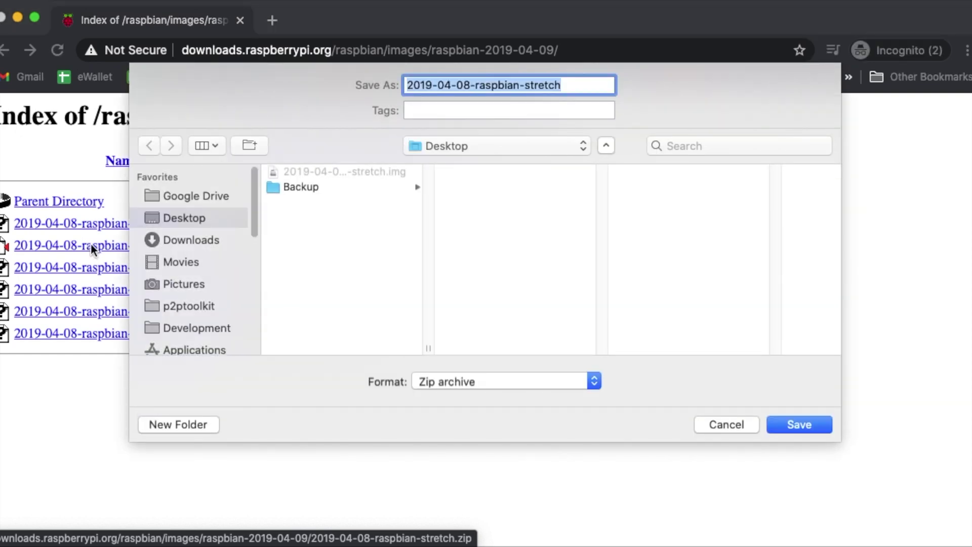
{"action": "key", "text": "Return"}
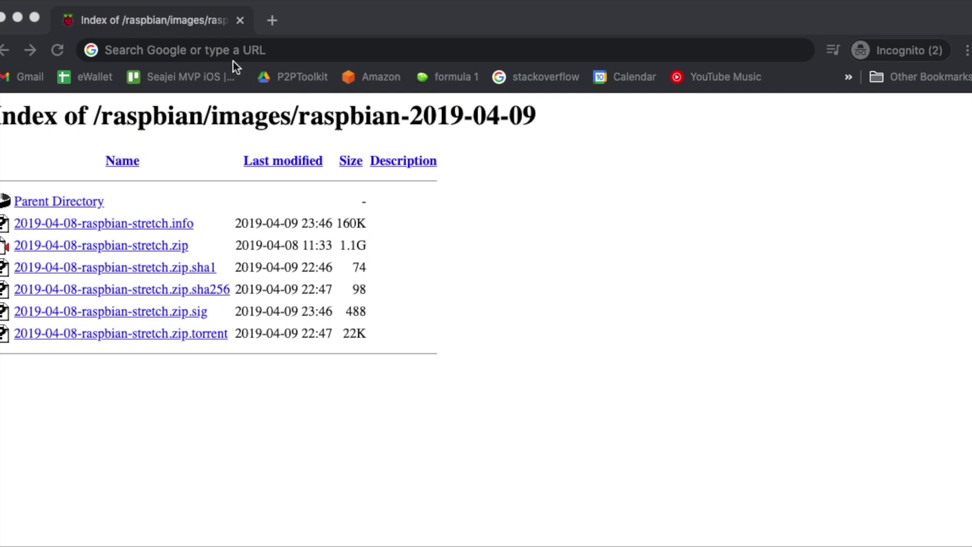
Step: Search Google for 'download raspberry pi imager' and download the Imager for macOS from the Raspberry Pi OS page
{"action": "left_click", "coordinate": [233, 62]}
{"action": "left_click", "coordinate": [227, 50]}
{"action": "type", "text": "dow"}
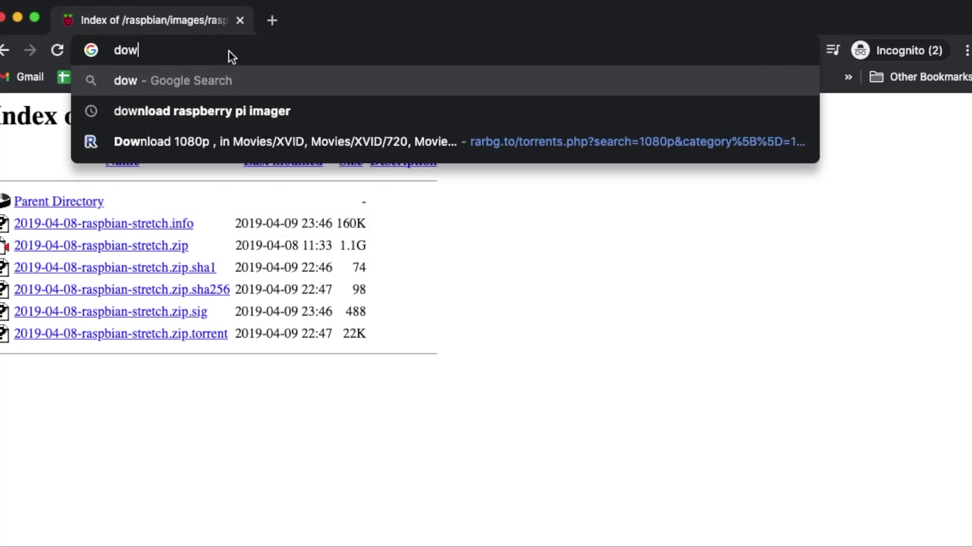
{"action": "type", "text": "nload raspb"}
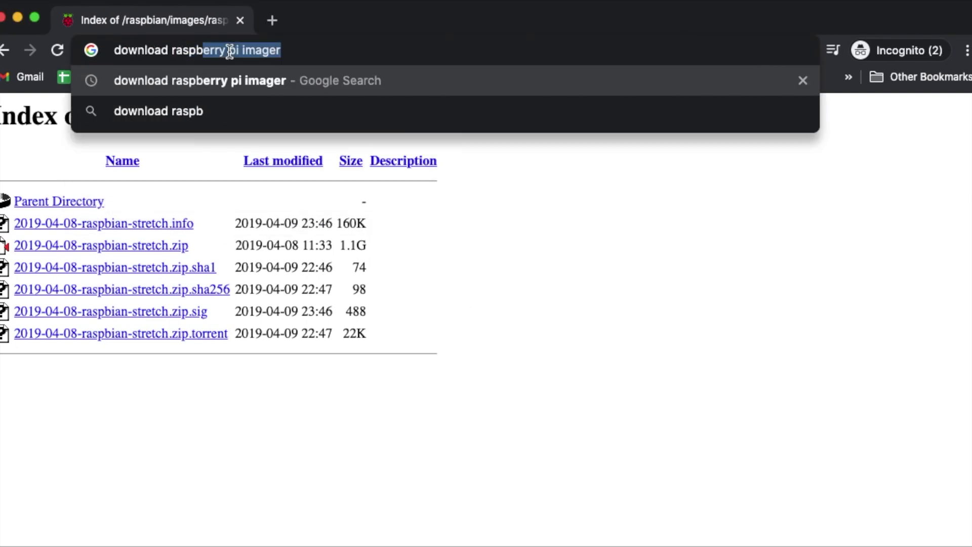
{"action": "type", "text": "erry pi imager"}
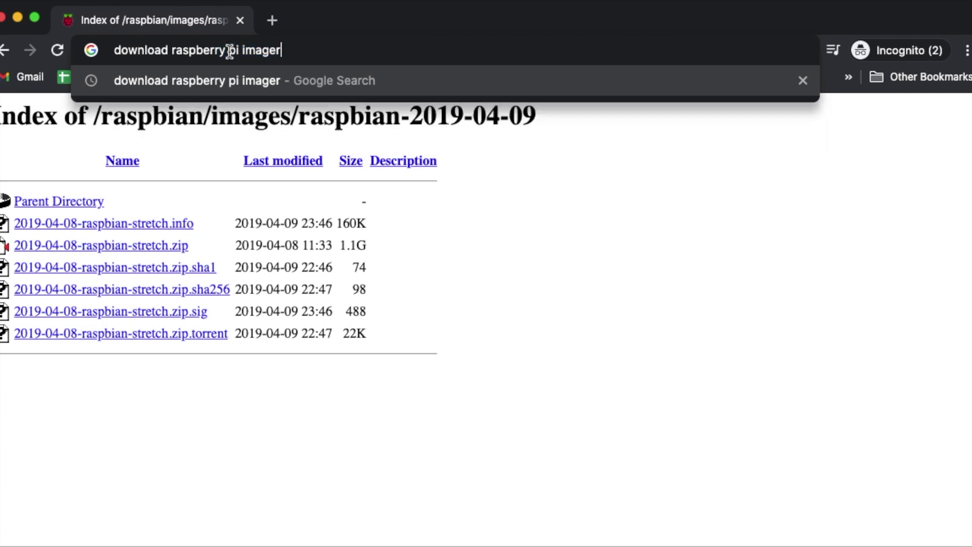
{"action": "key", "text": "Return"}
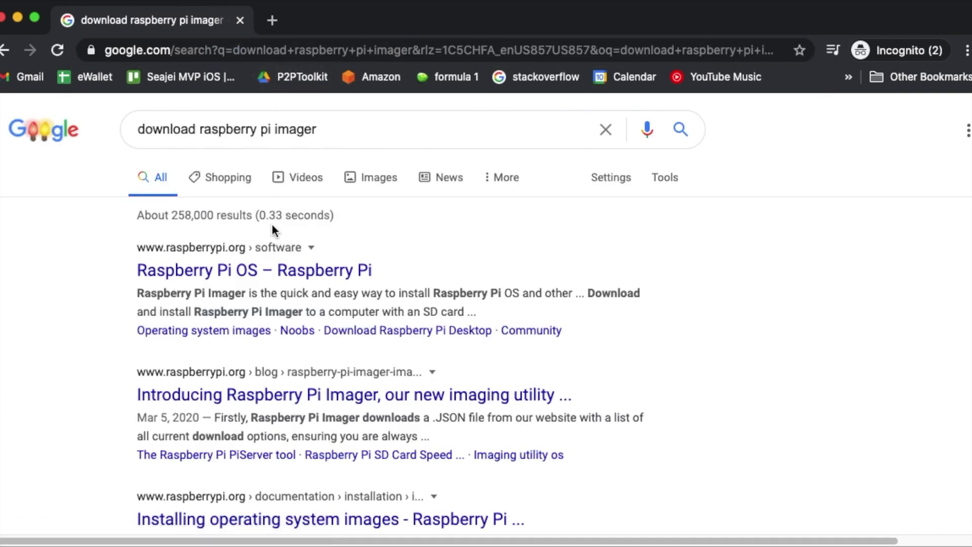
{"action": "left_click", "coordinate": [223, 276]}
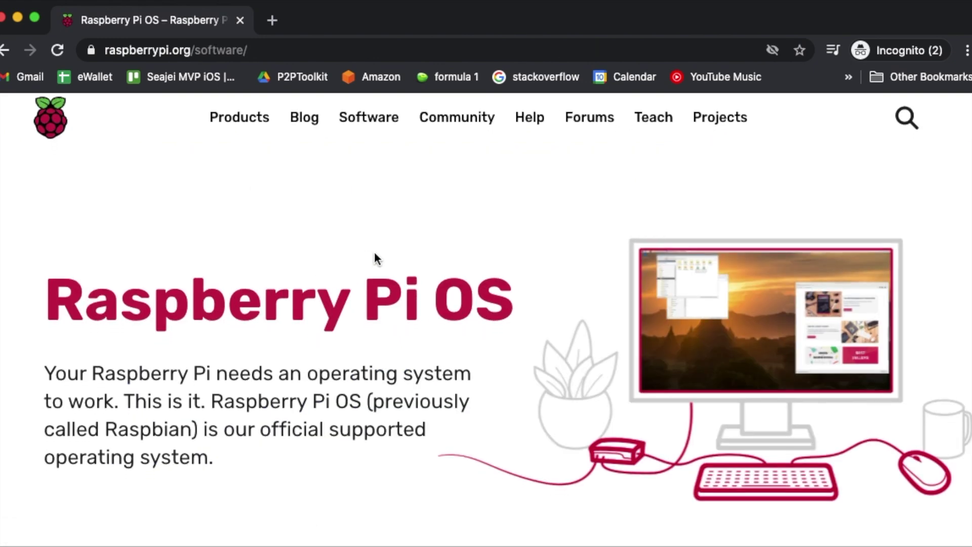
{"action": "scroll", "coordinate": [375, 253], "scroll_direction": "down", "scroll_amount": 15}
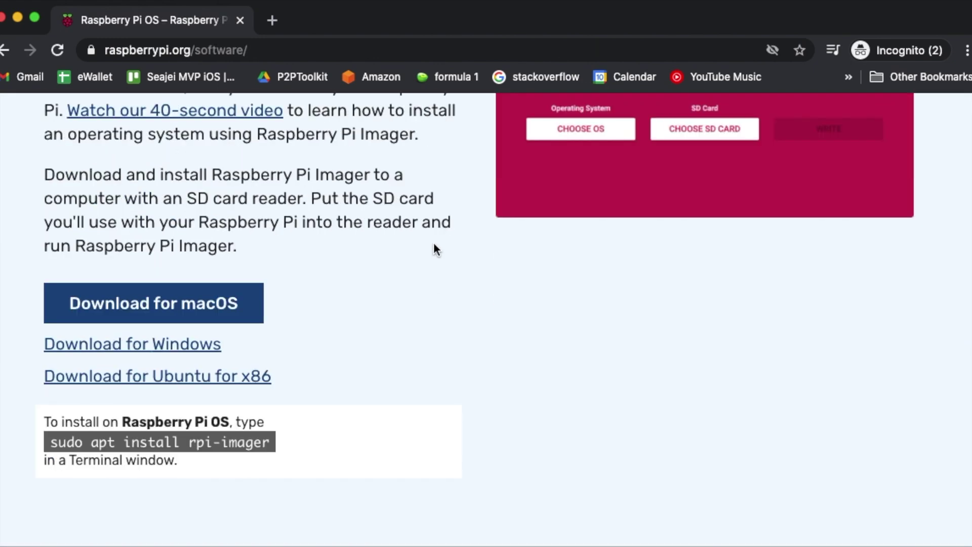
{"action": "left_click", "coordinate": [141, 298]}
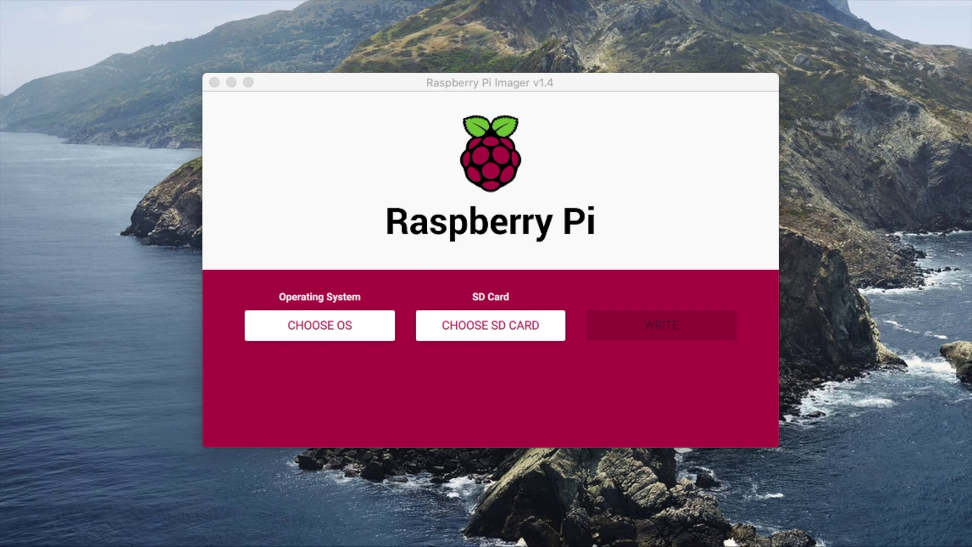
Step: Choose the custom image 2019-04-08-raspbian-stretch.img as the operating system in Raspberry Pi Imager
{"action": "left_click", "coordinate": [325, 328]}
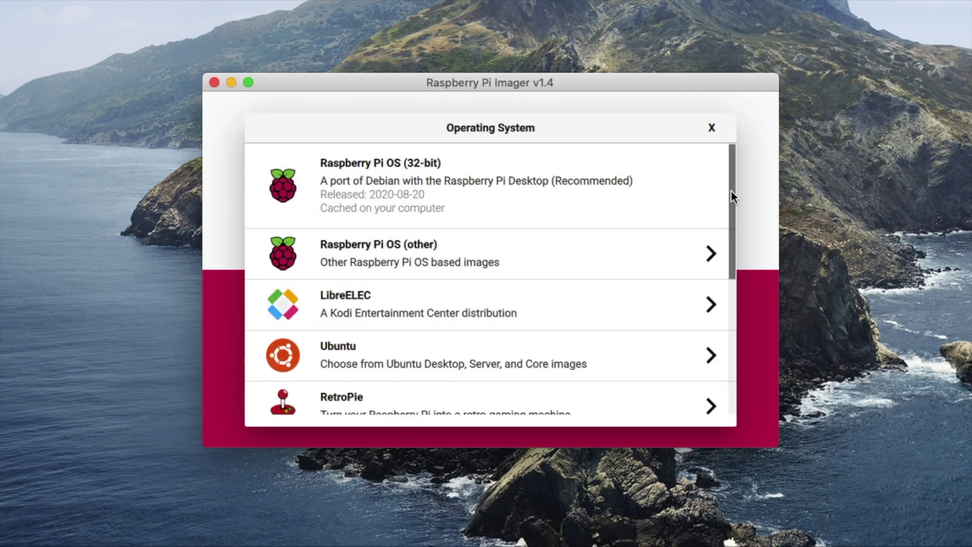
{"action": "left_click_drag", "start_coordinate": [731, 190], "coordinate": [733, 340]}
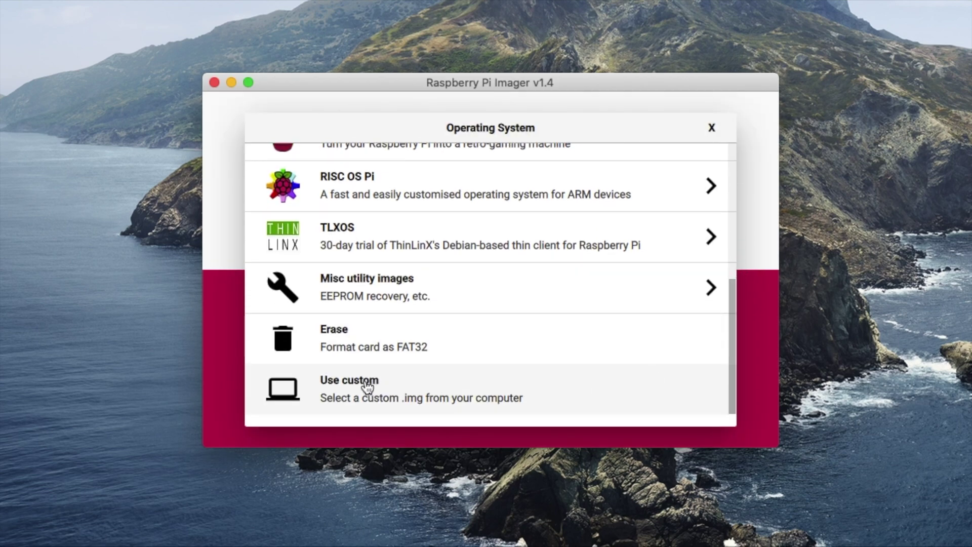
{"action": "left_click", "coordinate": [345, 379]}
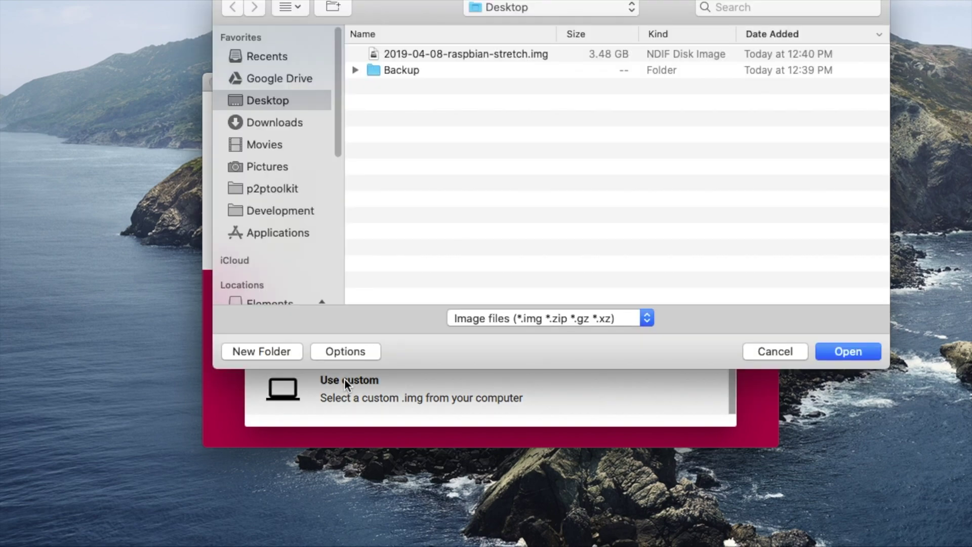
{"action": "left_click", "coordinate": [457, 54]}
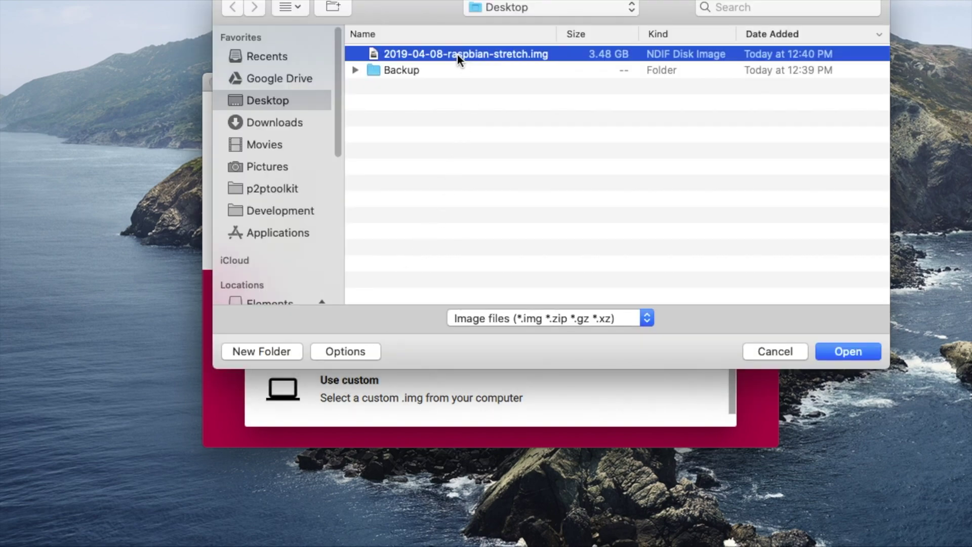
{"action": "left_click", "coordinate": [850, 354]}
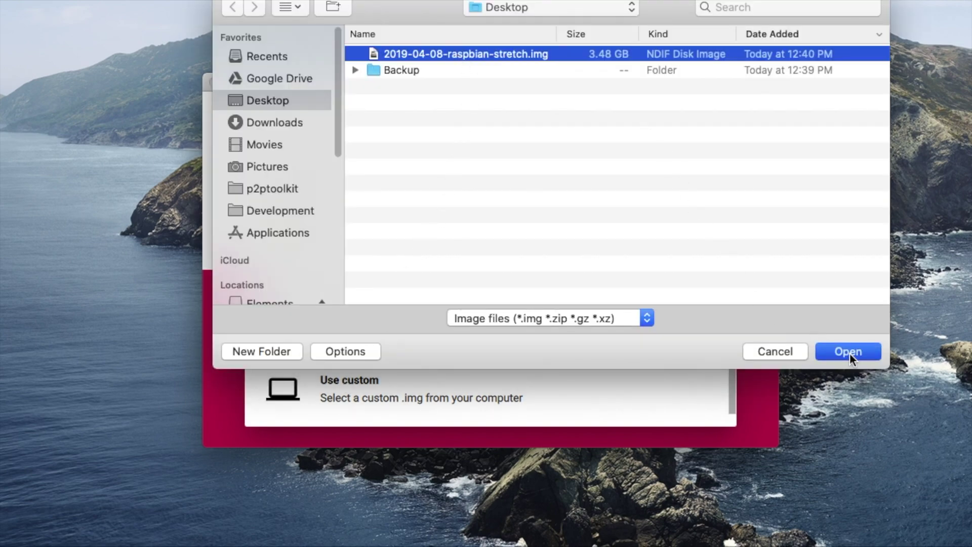
Step: Target the 32 GB Generic USB3.0 SD card, start the write, and authorise it with the admin password
{"action": "left_click", "coordinate": [543, 317]}
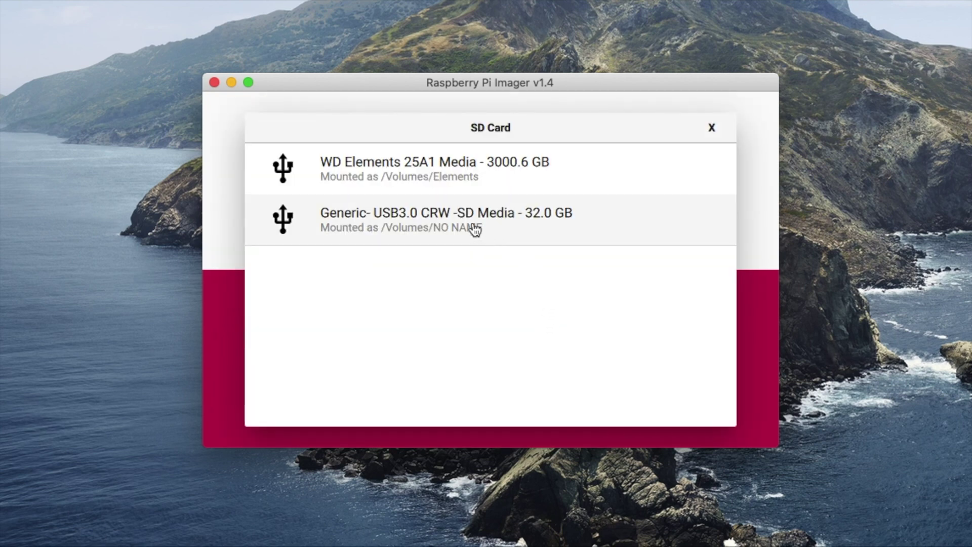
{"action": "left_click", "coordinate": [471, 227]}
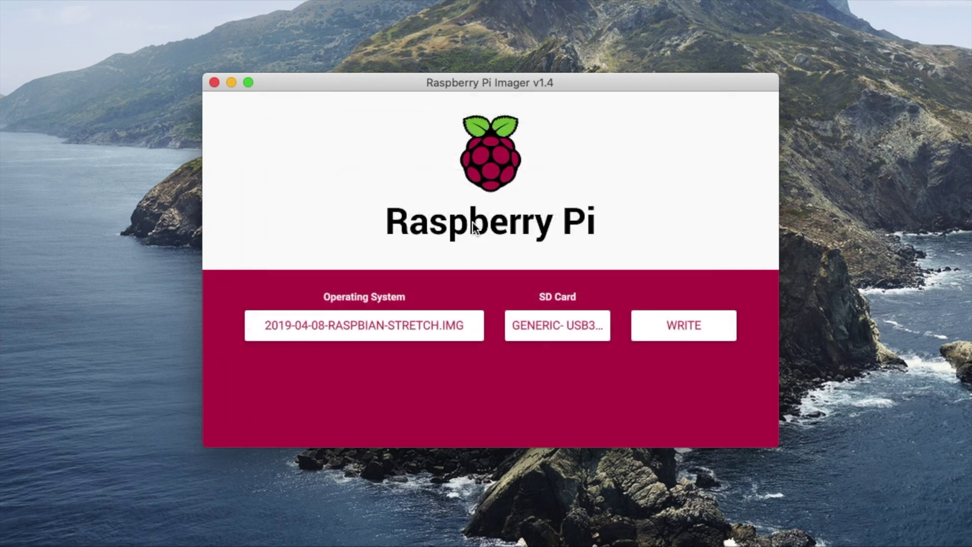
{"action": "left_click", "coordinate": [683, 325]}
{"action": "left_click", "coordinate": [516, 317]}
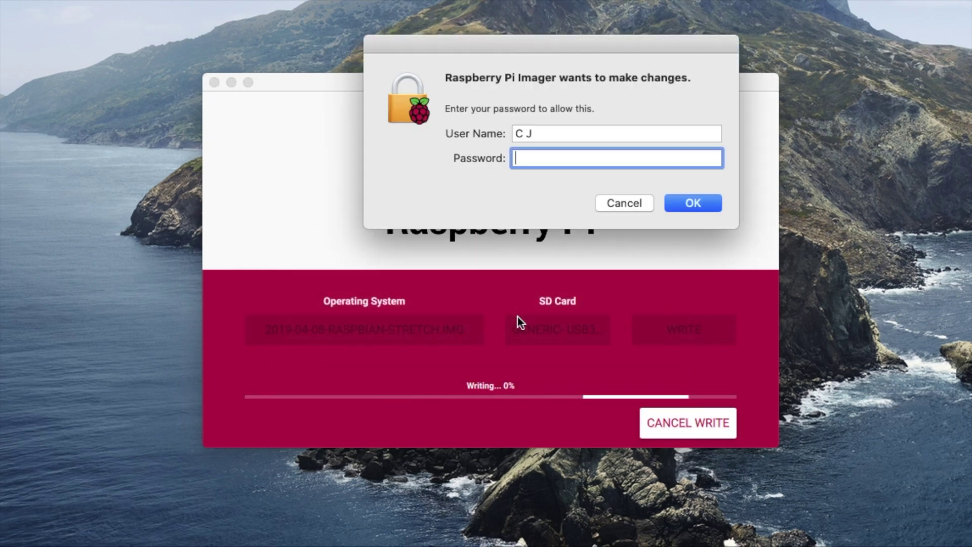
{"action": "type", "text": "********"}
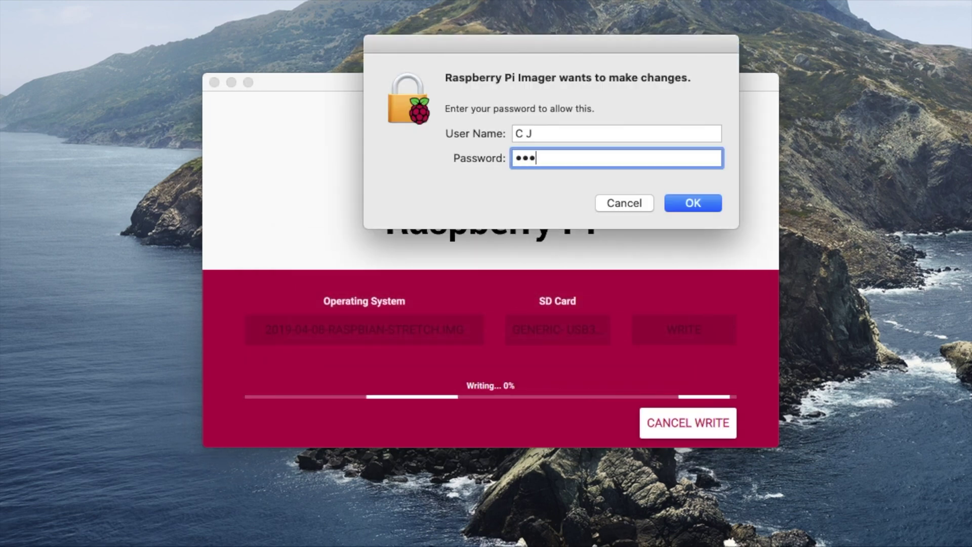
{"action": "type", "text": "*"}
{"action": "key", "text": "Return"}
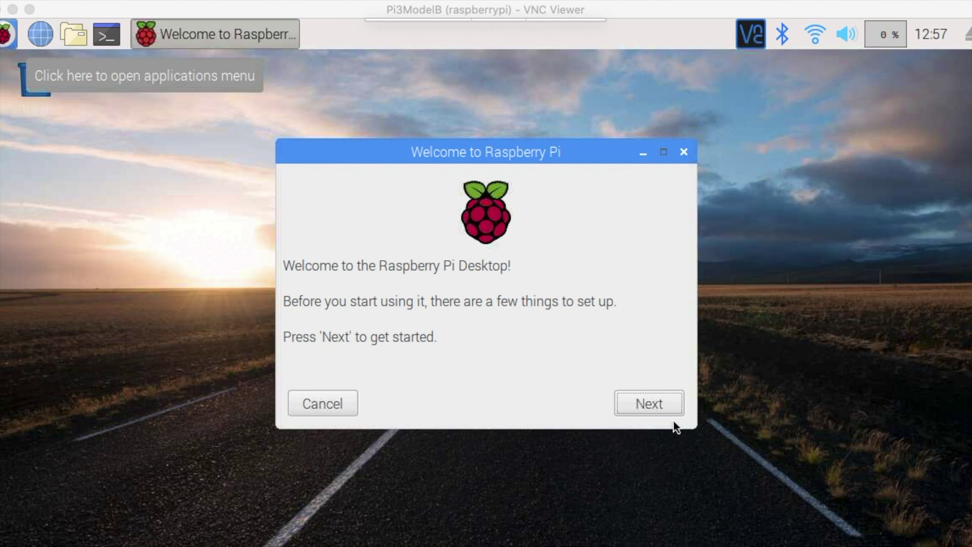
Step: Complete the Welcome wizard using the US keyboard, leaving password unchanged and skipping Wi-Fi and updates
{"action": "left_click", "coordinate": [658, 406]}
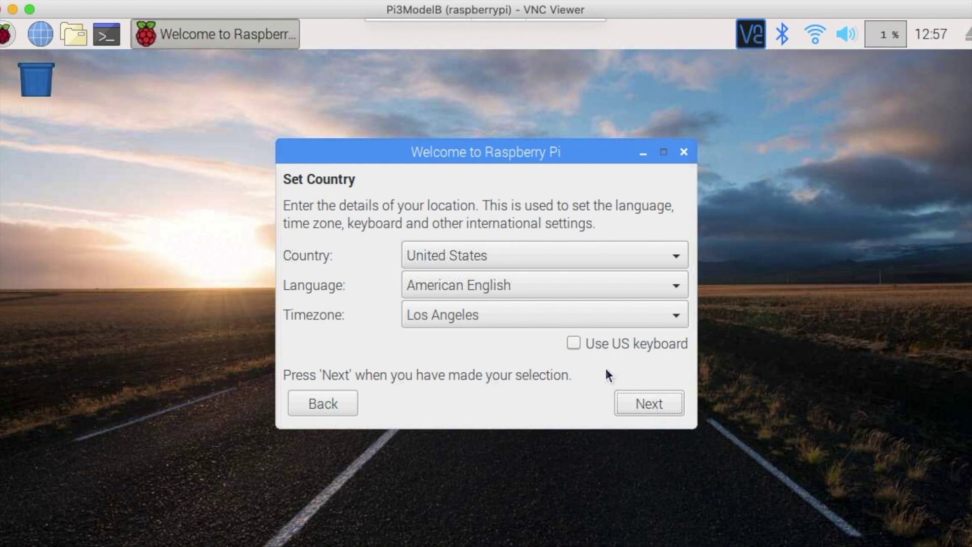
{"action": "left_click", "coordinate": [574, 344]}
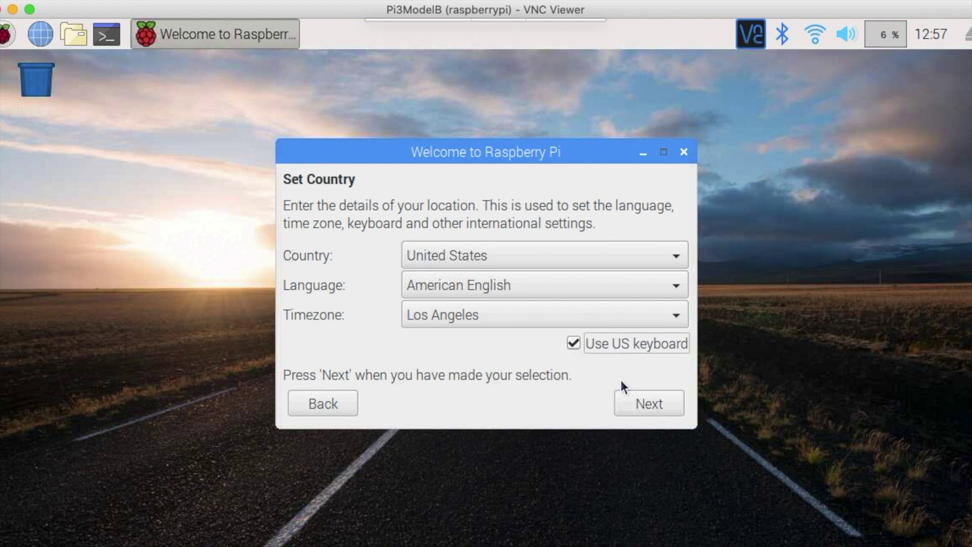
{"action": "left_click", "coordinate": [648, 403]}
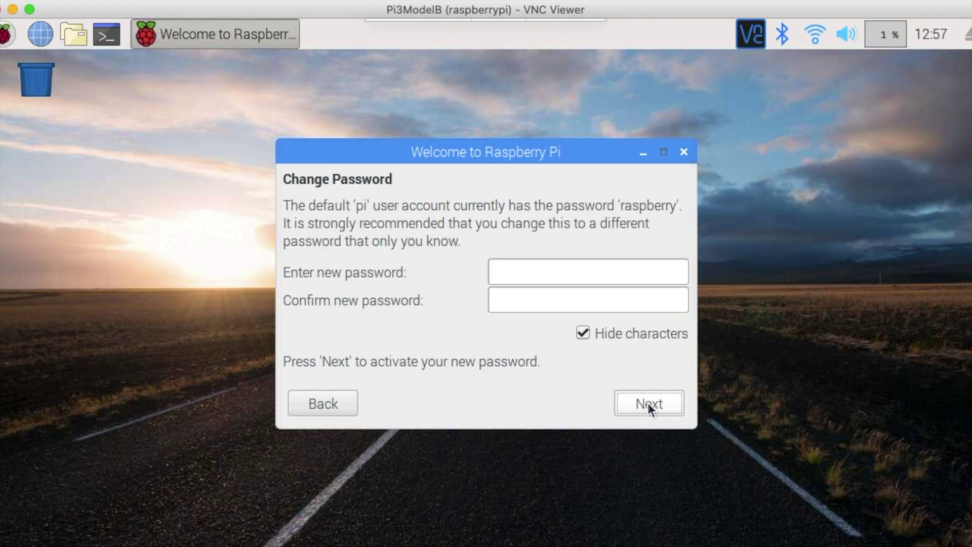
{"action": "left_click", "coordinate": [648, 403]}
{"action": "left_click", "coordinate": [648, 403]}
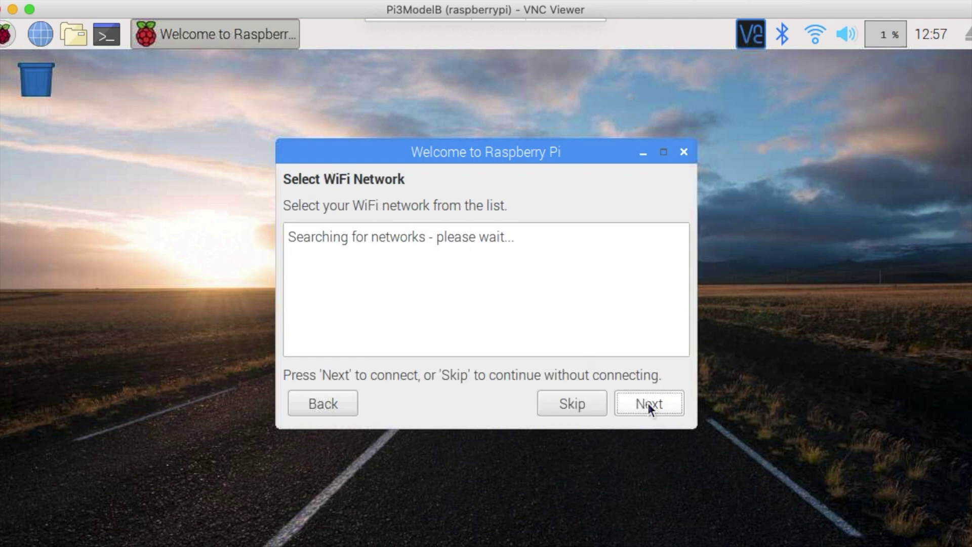
{"action": "left_click", "coordinate": [581, 403]}
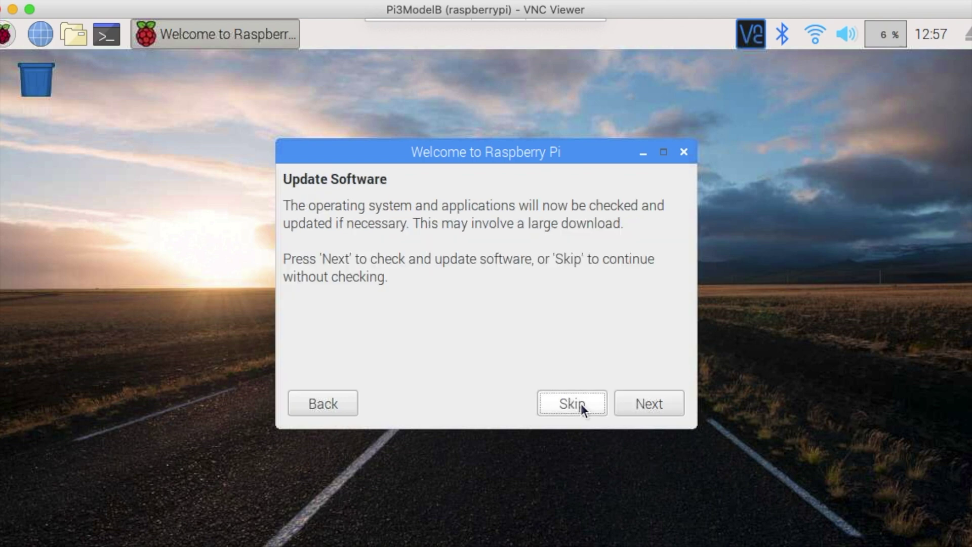
{"action": "left_click", "coordinate": [581, 403]}
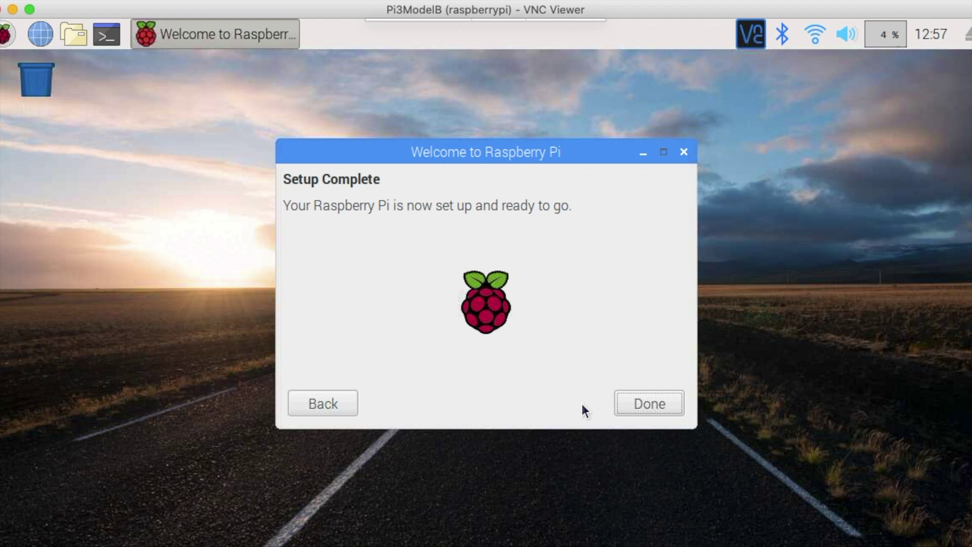
{"action": "left_click", "coordinate": [654, 408]}
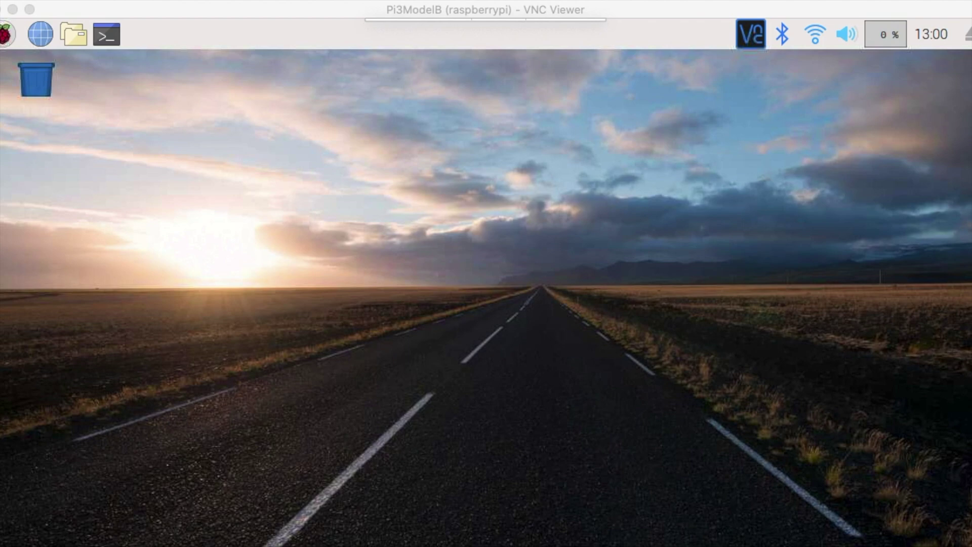
Step: Enable the Camera interface in Raspberry Pi Configuration's Interfaces settings and confirm with OK
{"action": "left_click", "coordinate": [6, 34]}
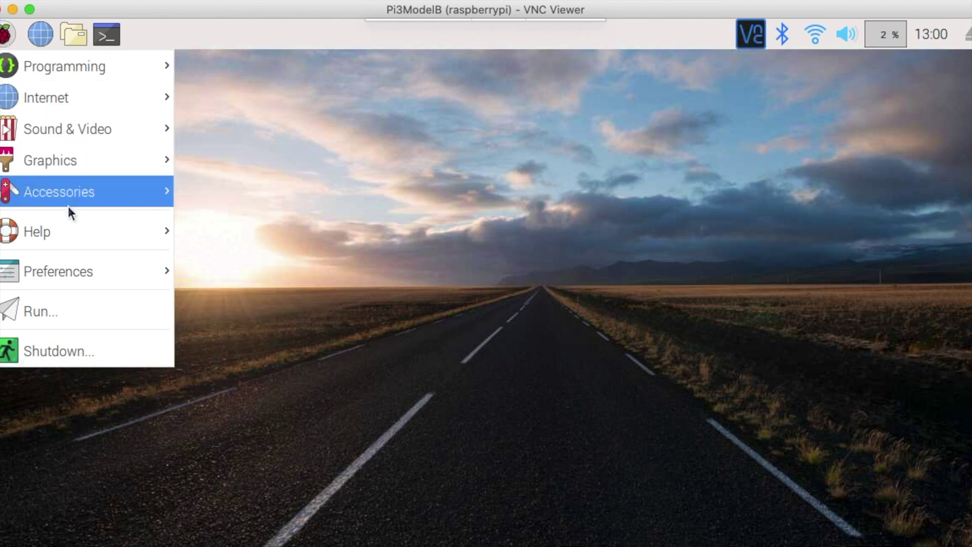
{"action": "mouse_move", "coordinate": [81, 264]}
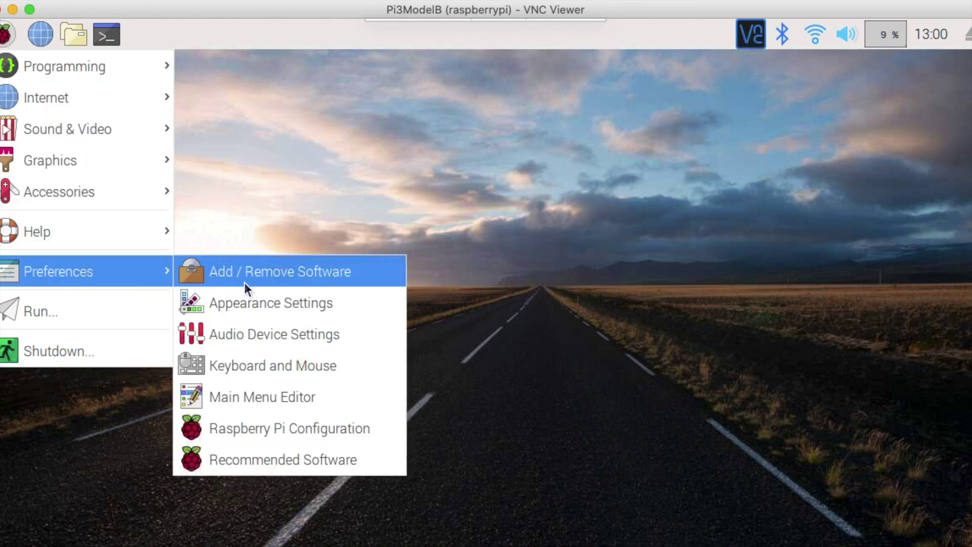
{"action": "left_click", "coordinate": [292, 428]}
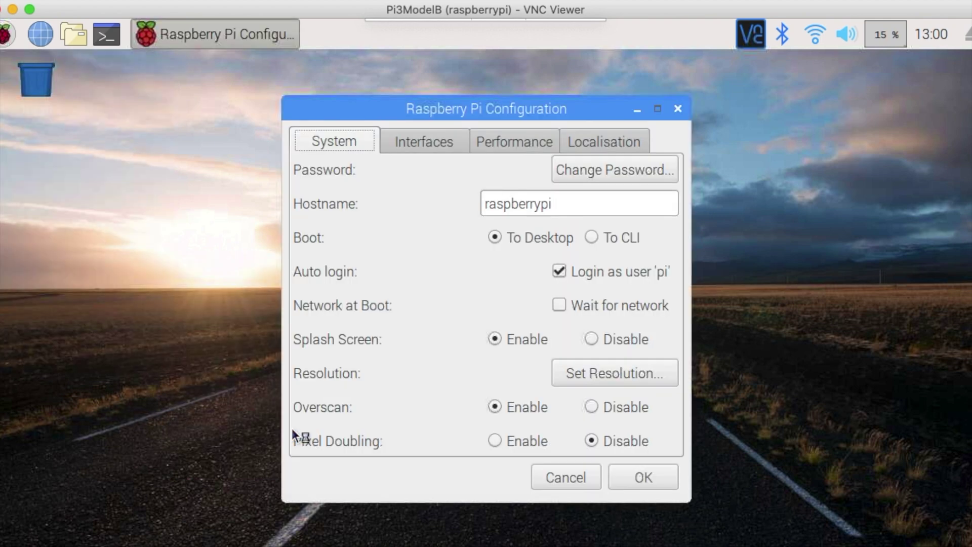
{"action": "left_click", "coordinate": [418, 140]}
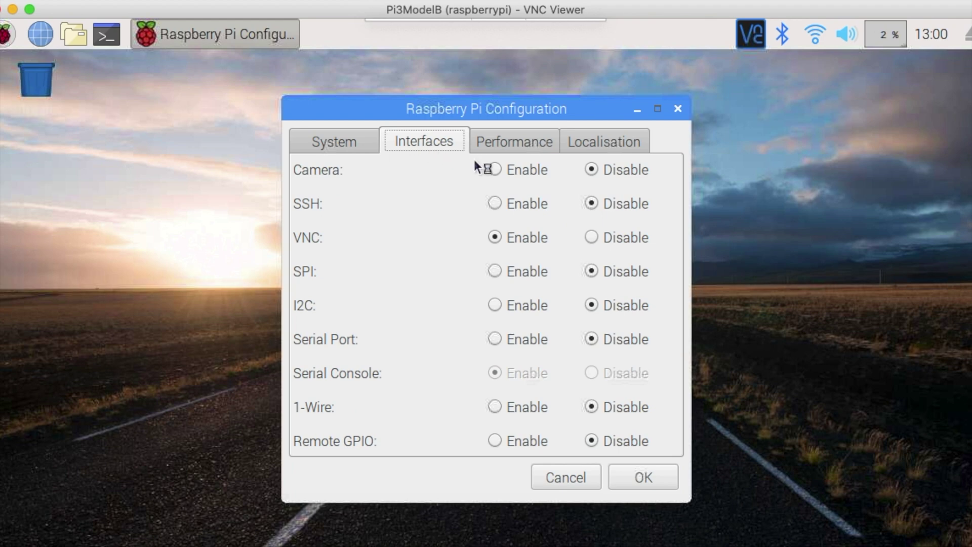
{"action": "left_click", "coordinate": [496, 169]}
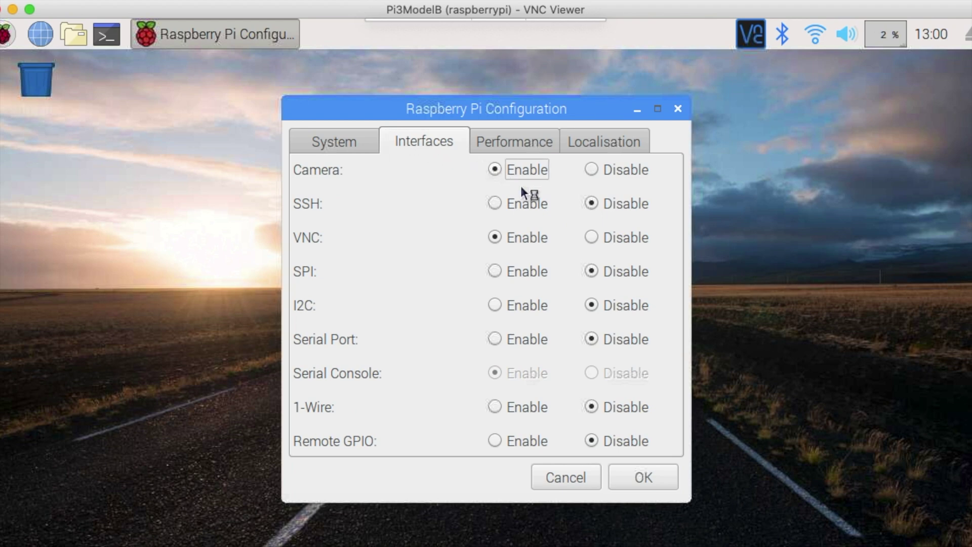
{"action": "left_click", "coordinate": [640, 480]}
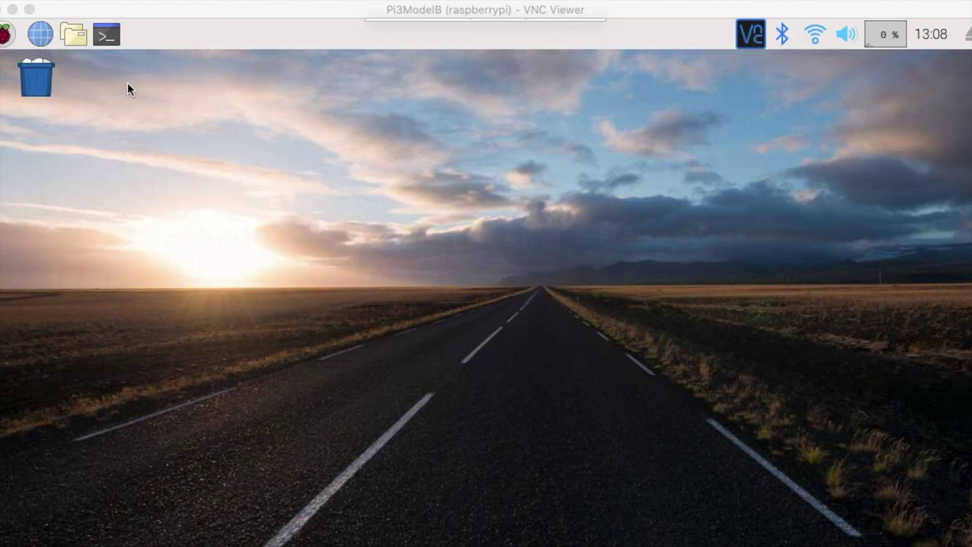
Step: Take a photo with raspistill -o cam.jpg and open cam.jpg from /home/pi to view it
{"action": "left_click", "coordinate": [106, 35]}
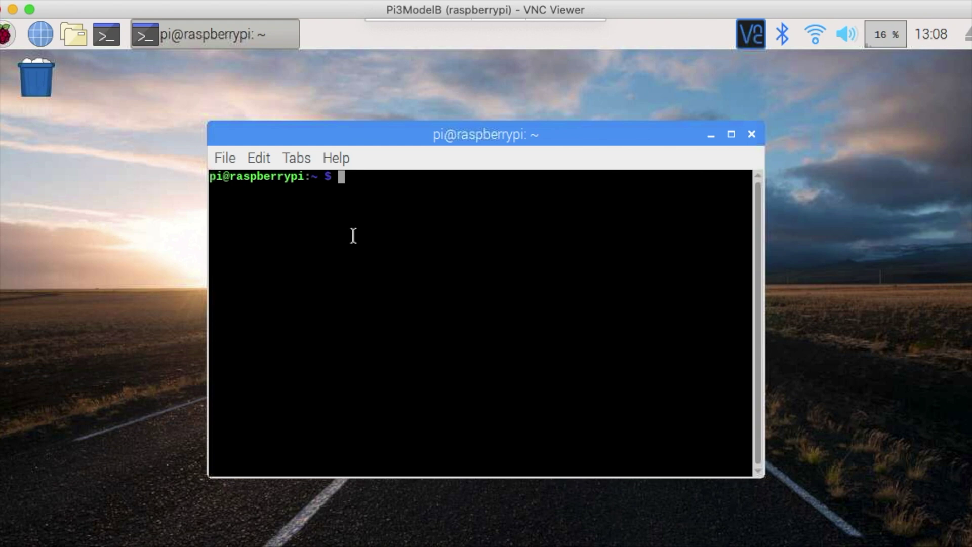
{"action": "type", "text": "raspistill"}
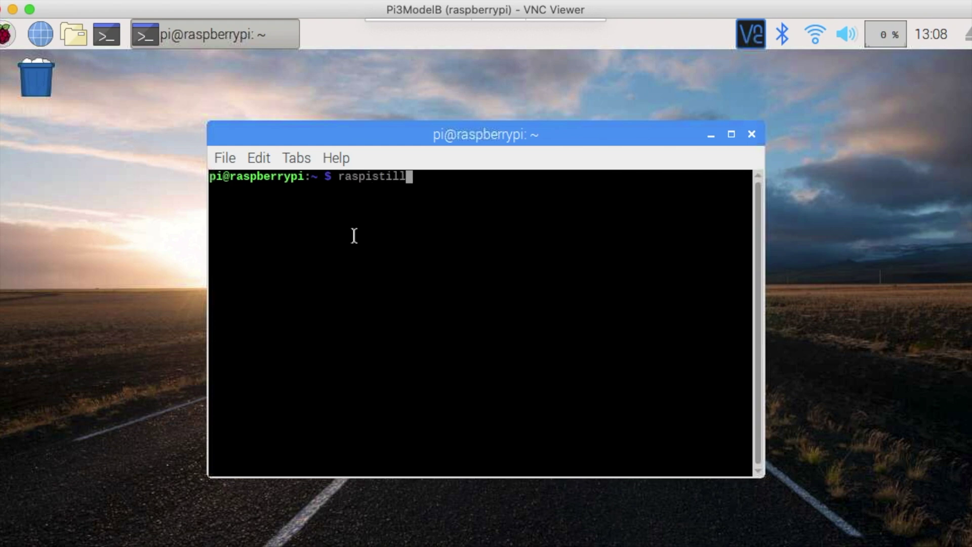
{"action": "type", "text": " -o cam.jpg"}
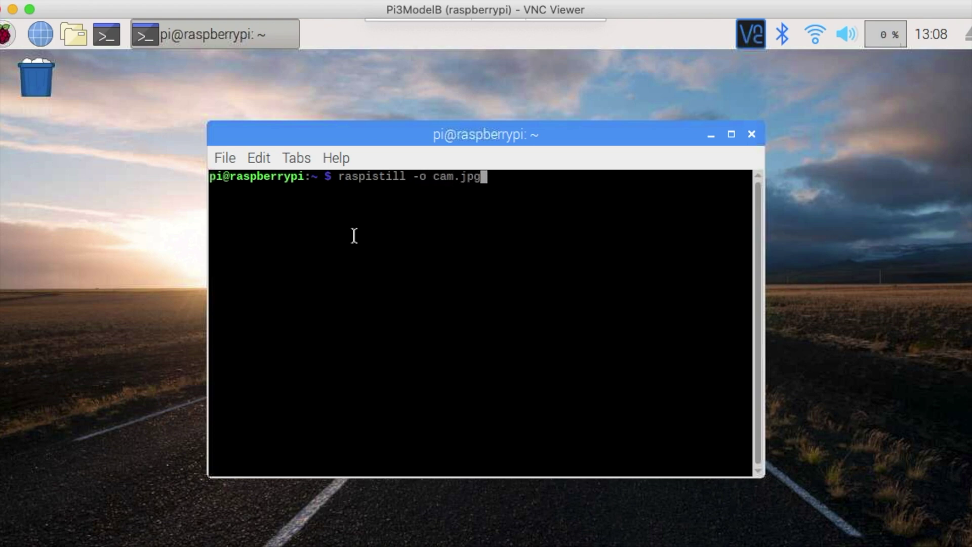
{"action": "key", "text": "Return"}
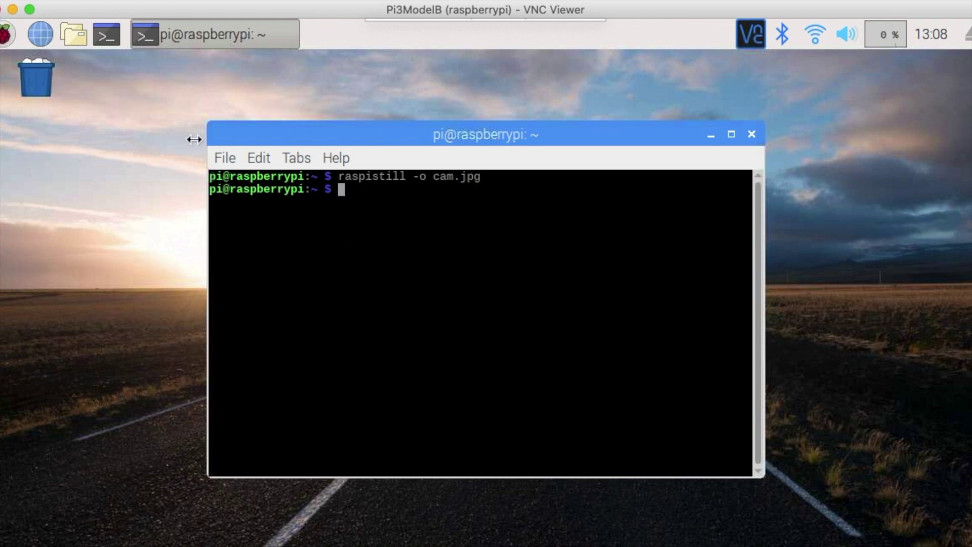
{"action": "left_click", "coordinate": [72, 40]}
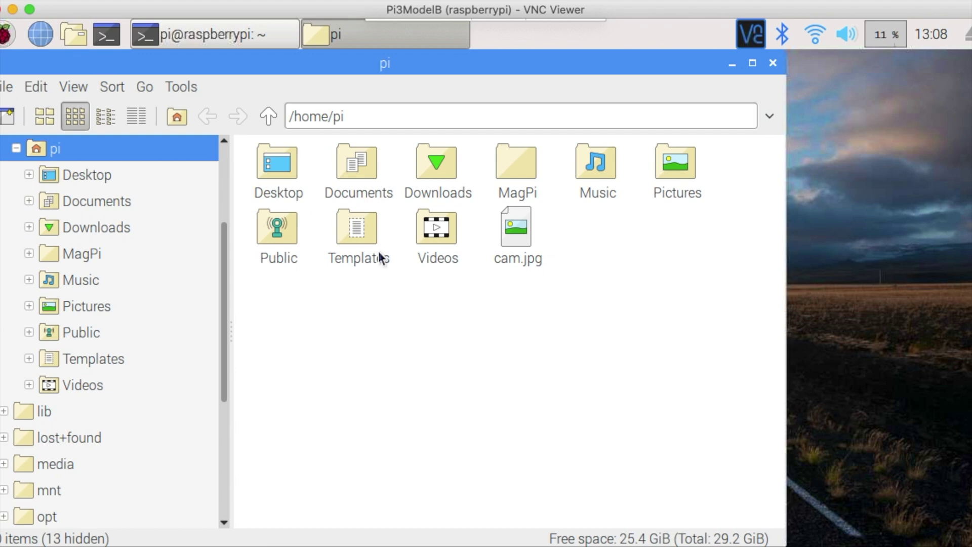
{"action": "left_click", "coordinate": [513, 229]}
{"action": "double_click", "coordinate": [512, 229]}
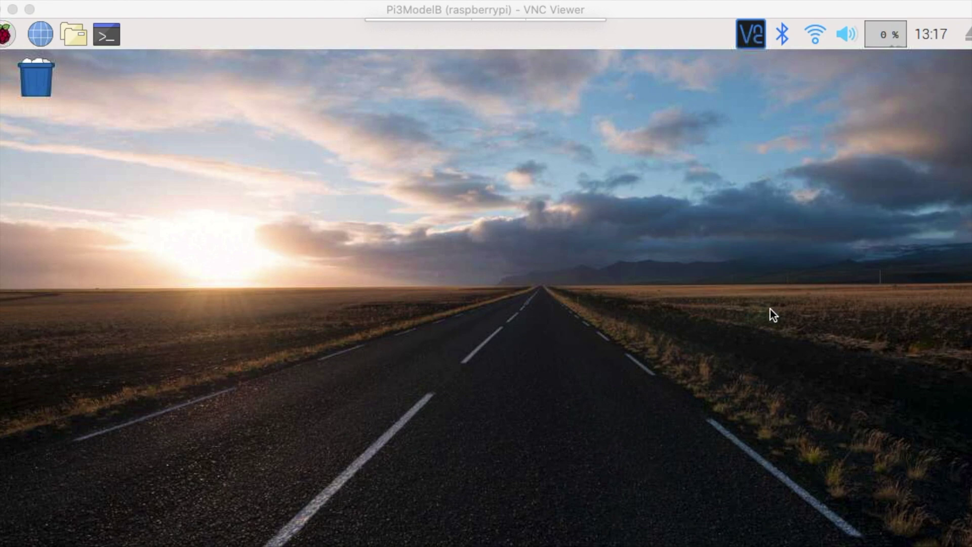
Step: Switch the audio output to Analog and turn the volume up to full
{"action": "right_click", "coordinate": [842, 36]}
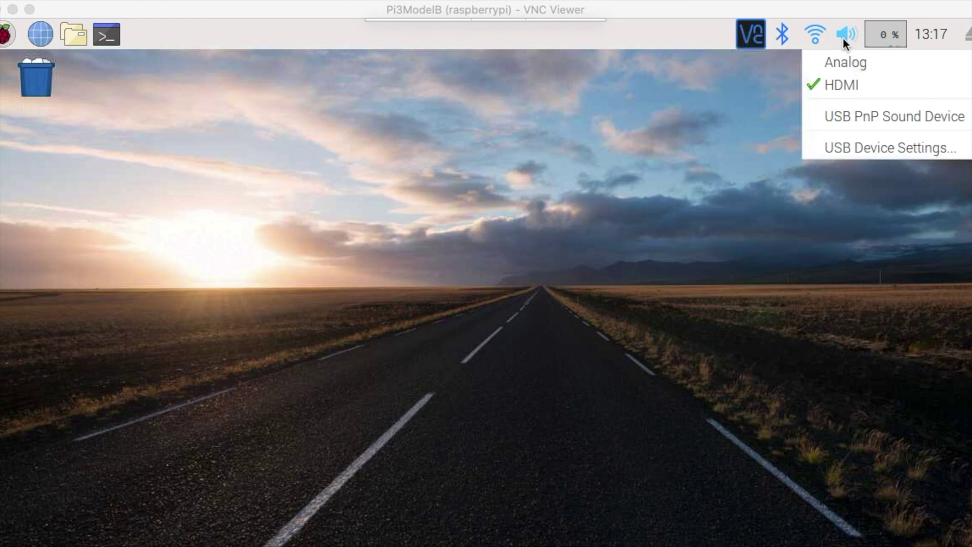
{"action": "left_click", "coordinate": [850, 62]}
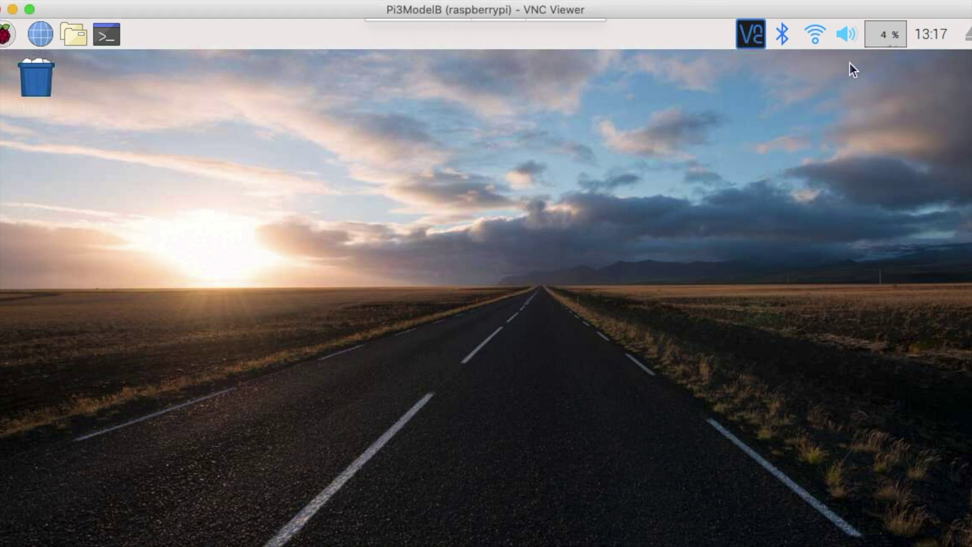
{"action": "left_click", "coordinate": [850, 36]}
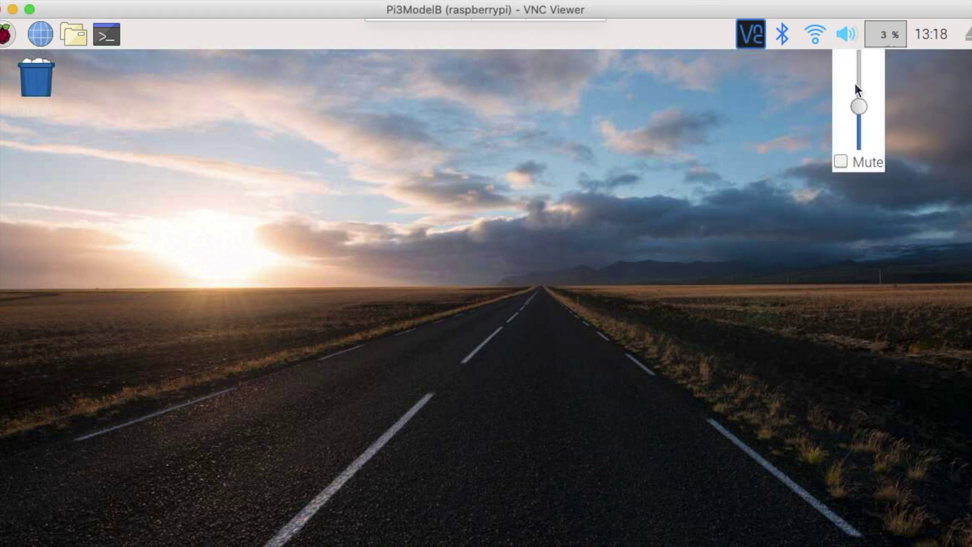
{"action": "left_click_drag", "start_coordinate": [859, 104], "coordinate": [864, 67]}
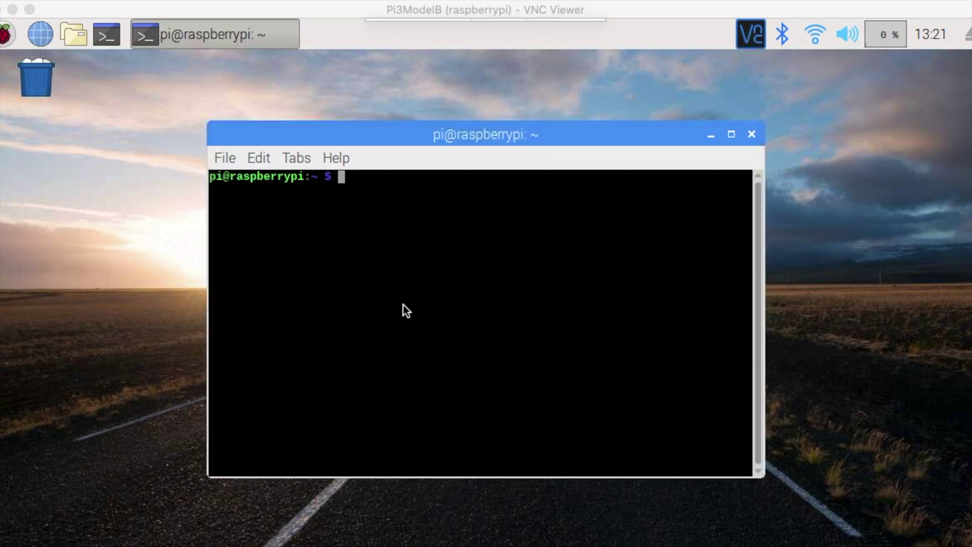
Step: Run speaker-test in the terminal, then stop it with Ctrl+C
{"action": "left_click", "coordinate": [400, 289]}
{"action": "type", "text": "speaker-"}
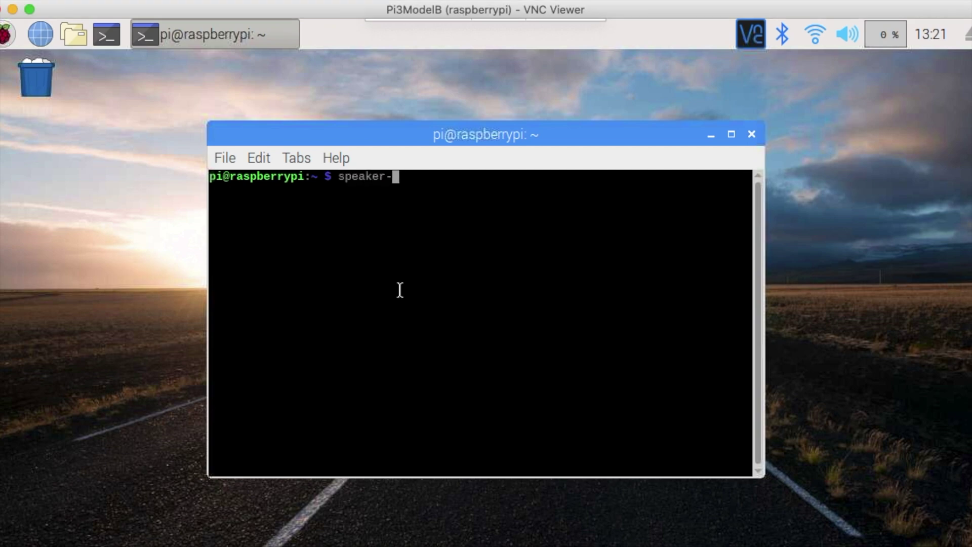
{"action": "type", "text": "test"}
{"action": "key", "text": "Return"}
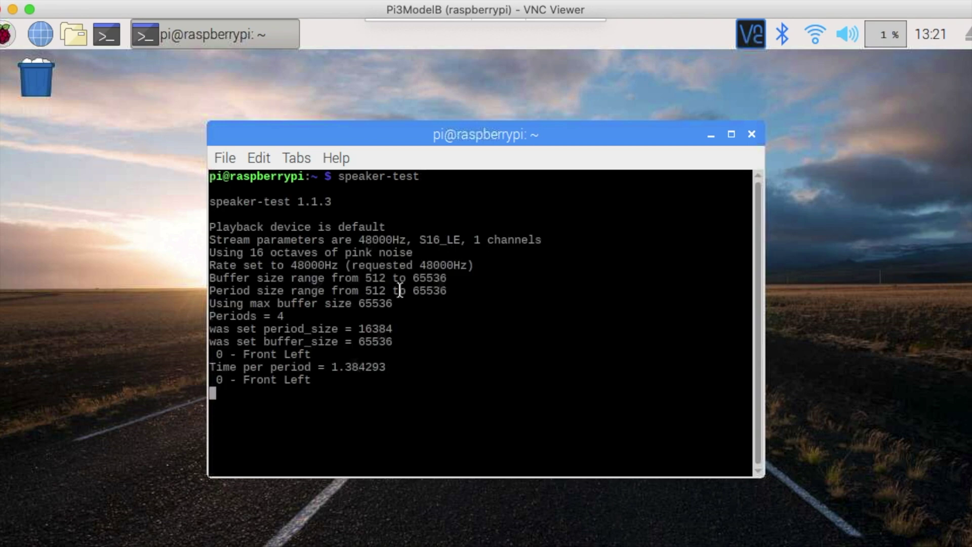
{"action": "key", "text": "ctrl+c"}
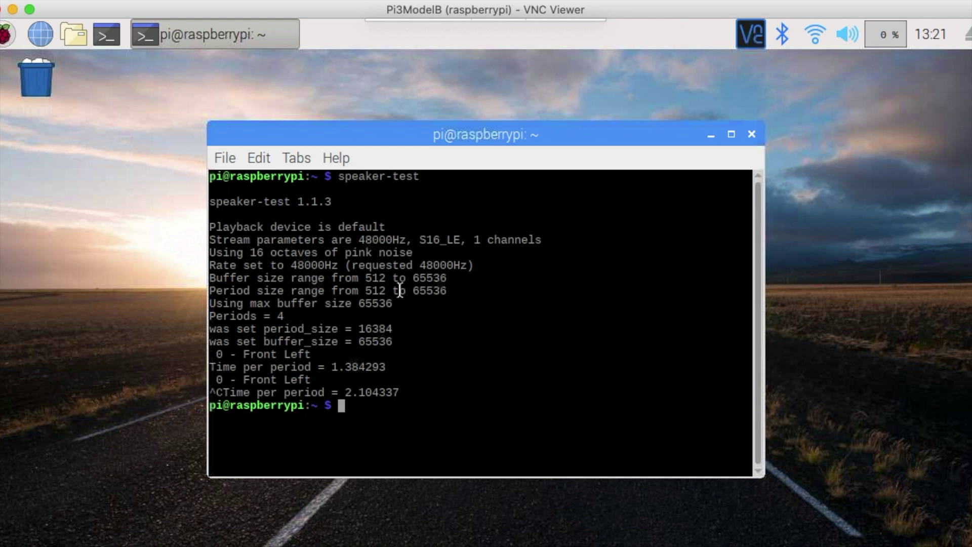
Step: Play /usr/share/sounds/alsa/Front_Center.wav with aplay
{"action": "type", "text": "aplay /usr/share/"}
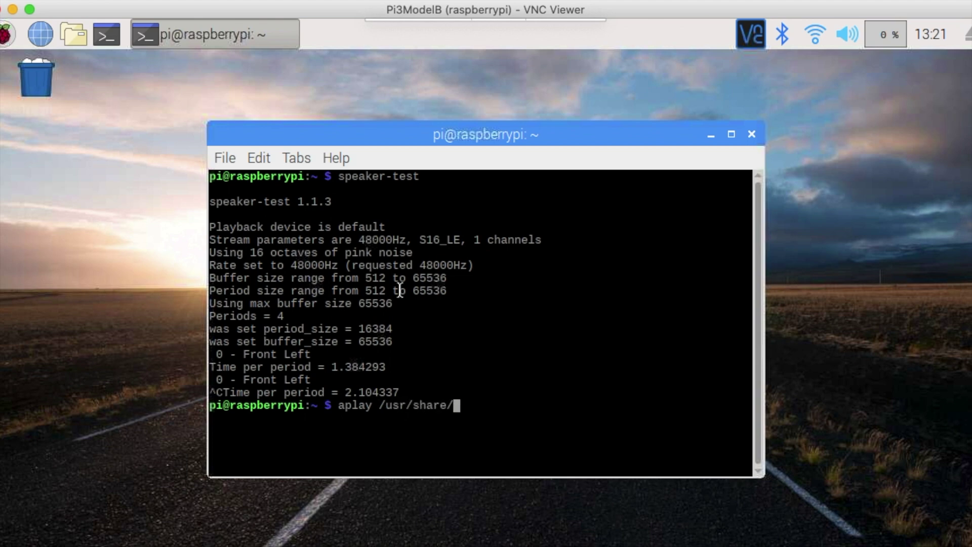
{"action": "type", "text": "sounds/as"}
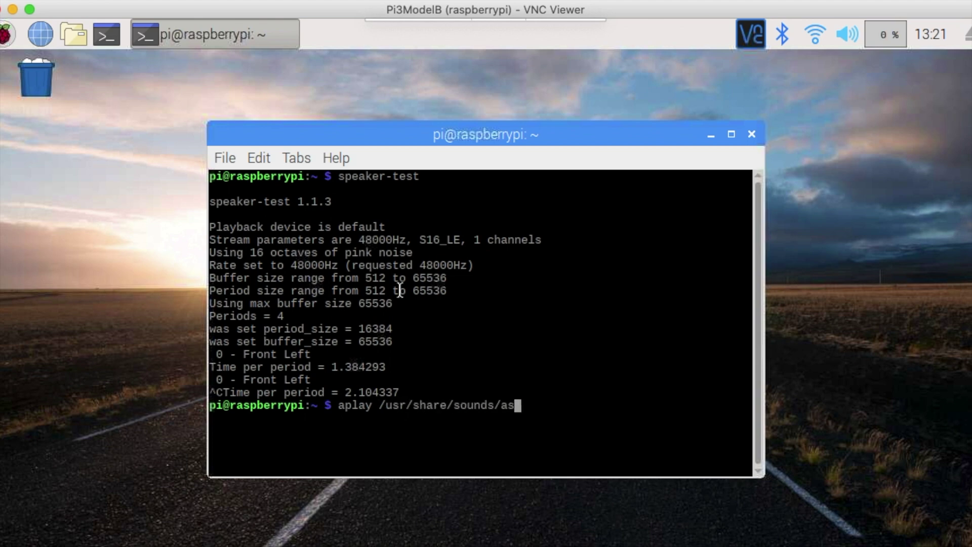
{"action": "key", "text": "BackSpace"}
{"action": "type", "text": "ls"}
{"action": "key", "text": "Tab"}
{"action": "type", "text": "Fr"}
{"action": "key", "text": "Tab"}
{"action": "type", "text": "Ce"}
{"action": "key", "text": "Tab"}
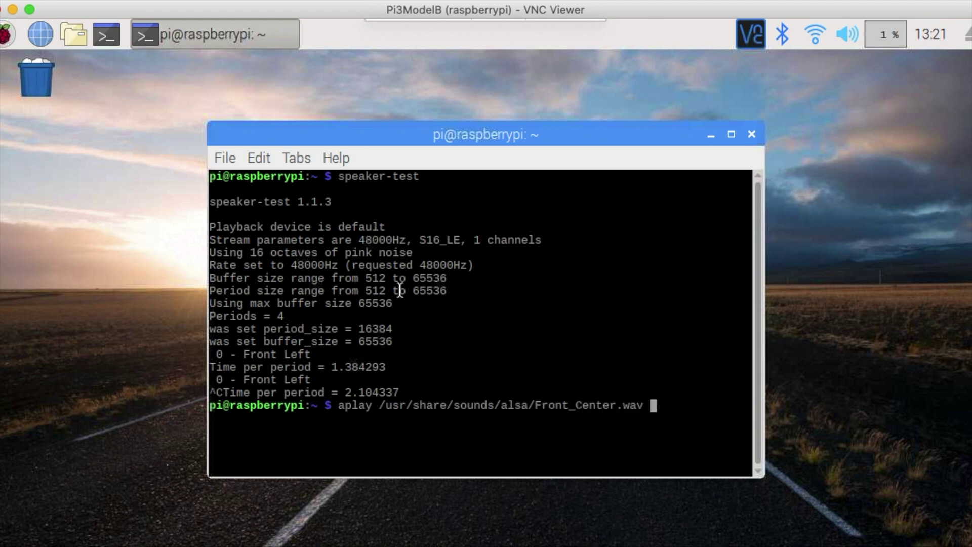
{"action": "key", "text": "Return"}
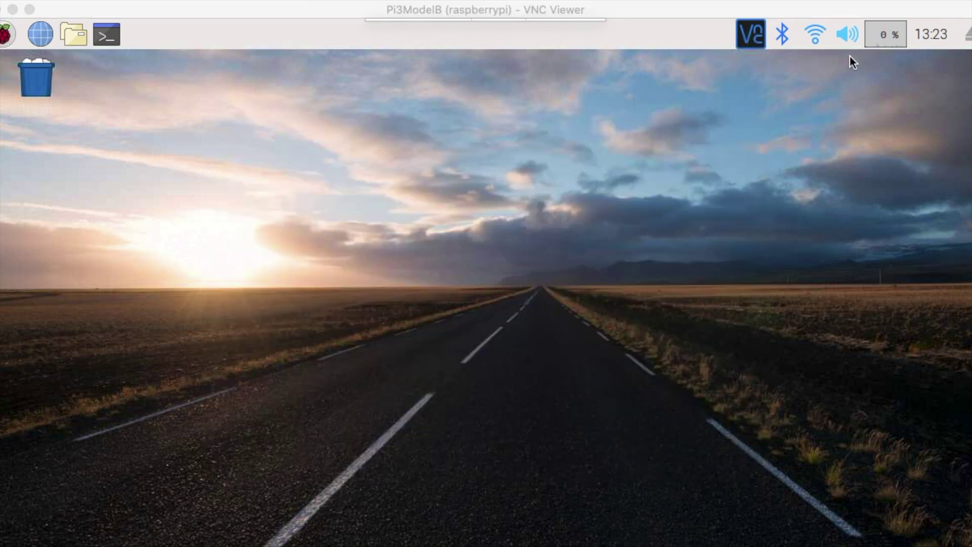
Step: In USB Device Settings, select USB PnP Sound Device, show its Microphone control, and drag it to maximum
{"action": "right_click", "coordinate": [847, 35]}
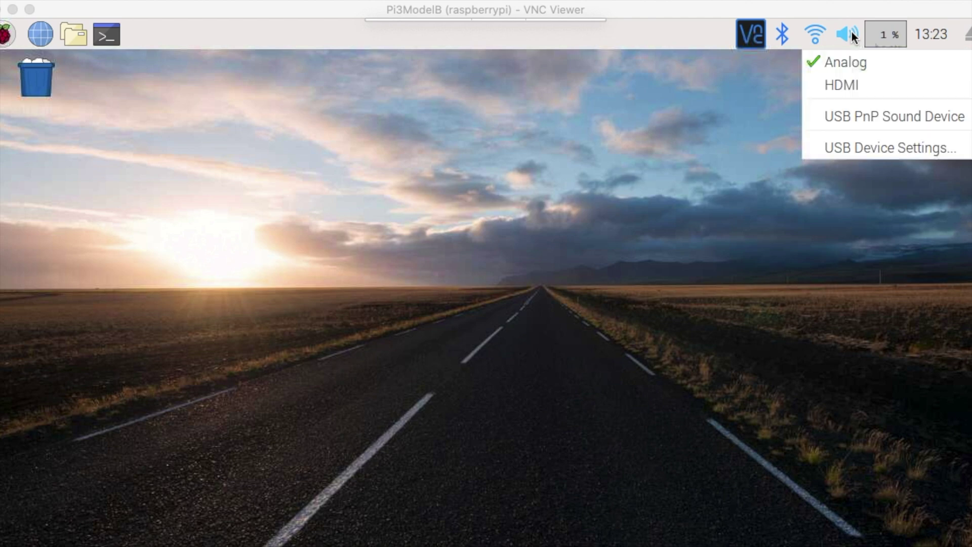
{"action": "left_click", "coordinate": [872, 147]}
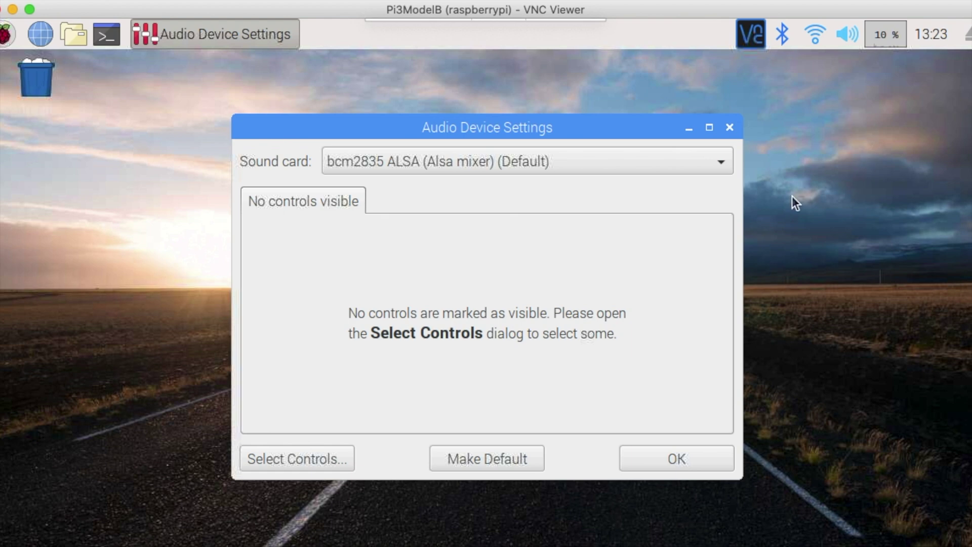
{"action": "left_click", "coordinate": [442, 162]}
{"action": "left_click", "coordinate": [437, 186]}
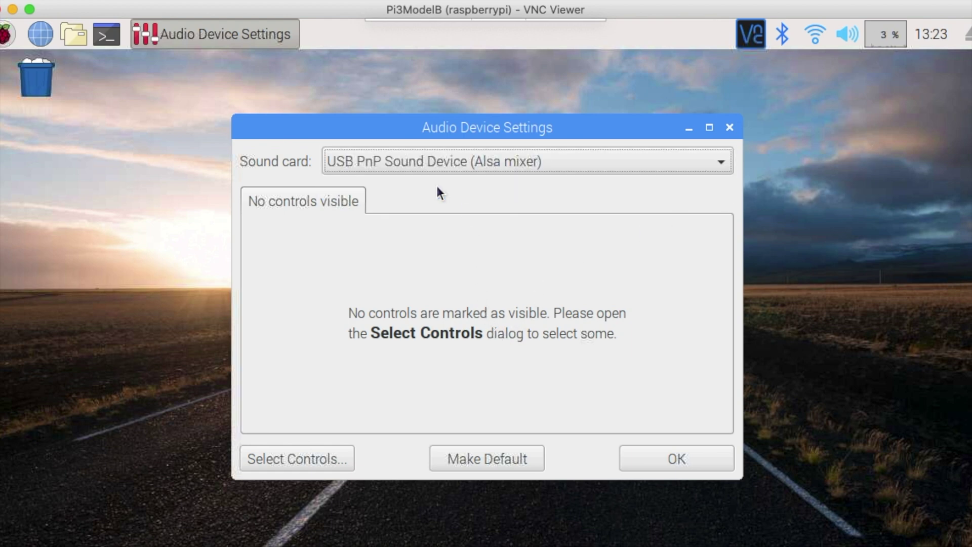
{"action": "left_click", "coordinate": [307, 455]}
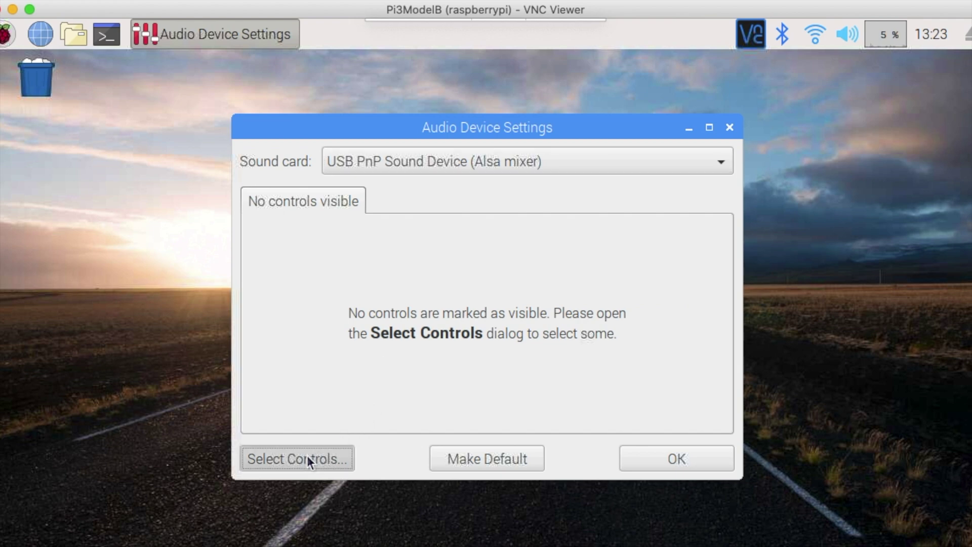
{"action": "left_click", "coordinate": [380, 207]}
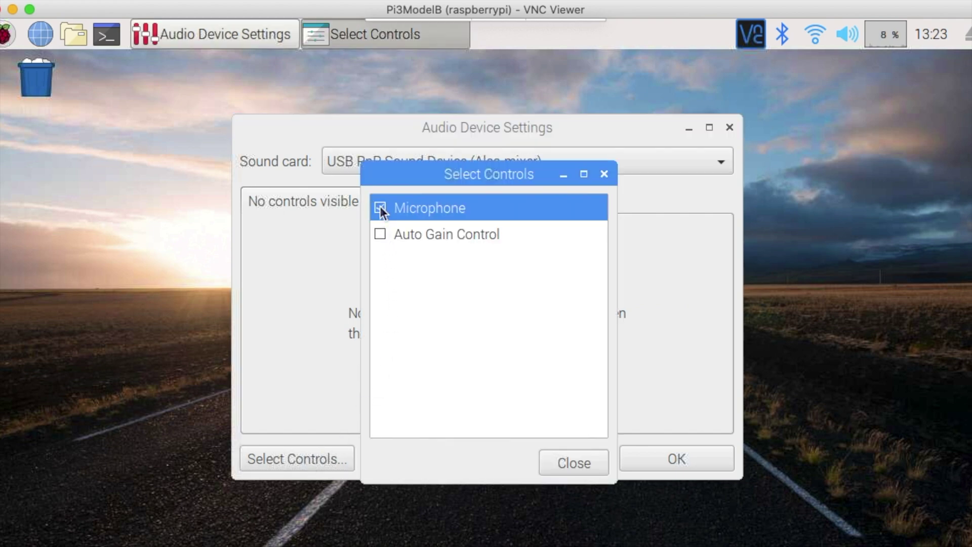
{"action": "left_click", "coordinate": [587, 465]}
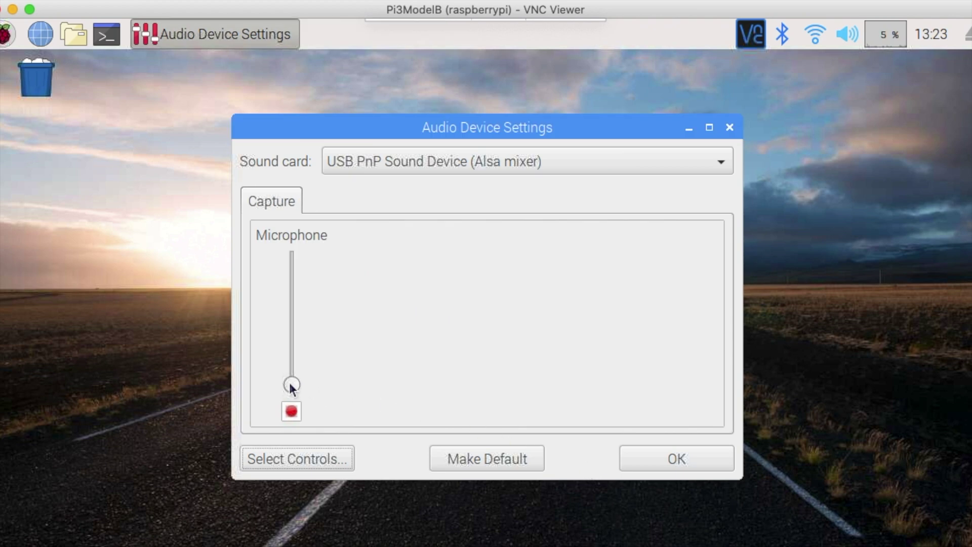
{"action": "left_click_drag", "start_coordinate": [291, 386], "coordinate": [291, 257]}
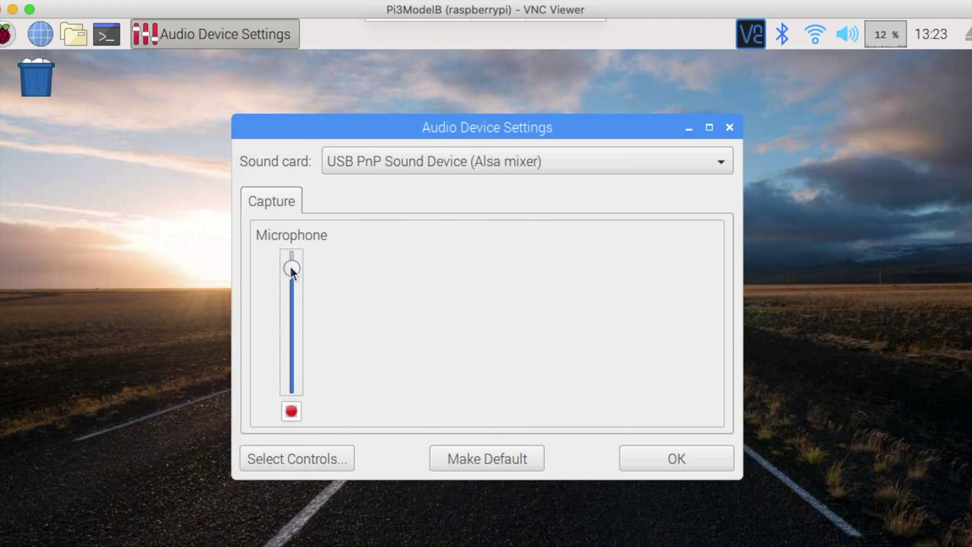
{"action": "left_click", "coordinate": [683, 454]}
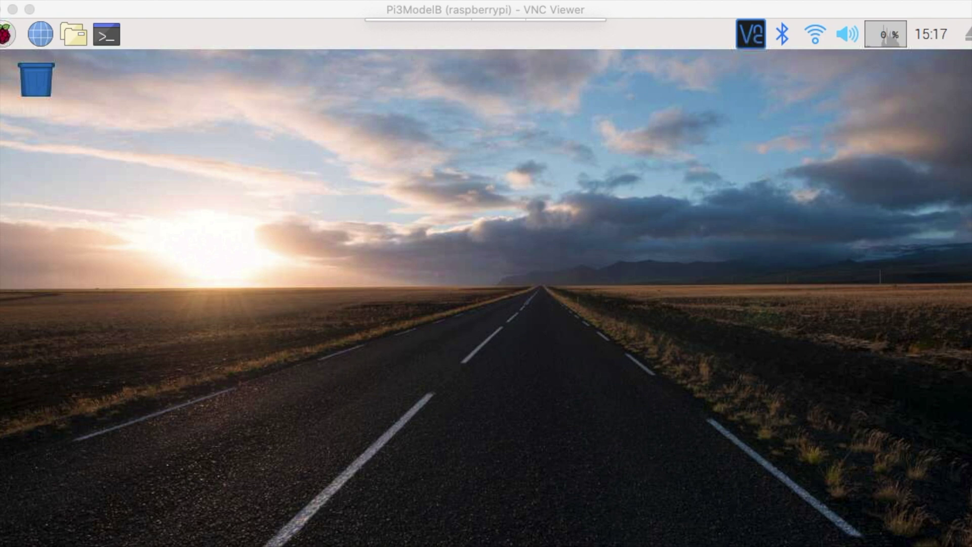
Step: Open Chromium at seajei.webflow.io and download Seajei-2.1.8.zip from the Developer page
{"action": "left_click", "coordinate": [41, 35]}
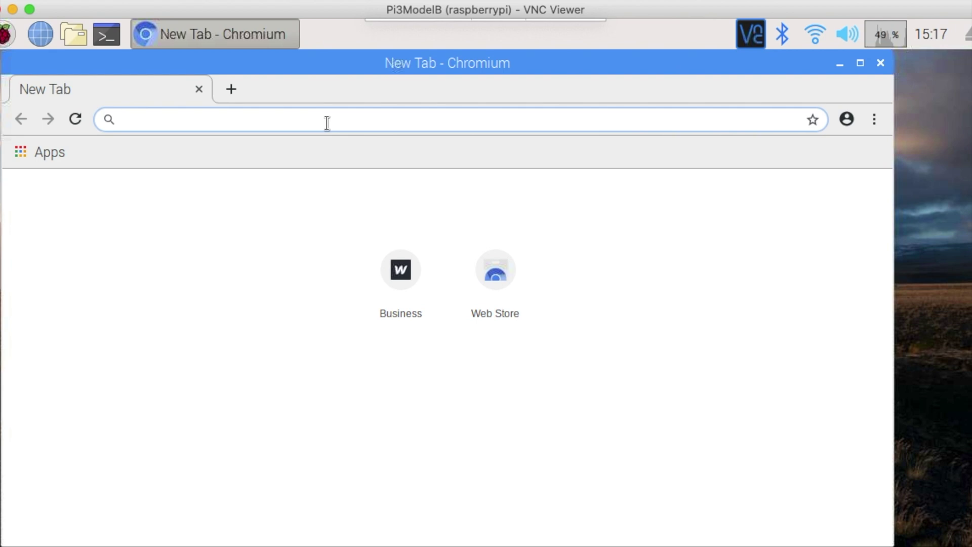
{"action": "type", "text": "seajei.web"}
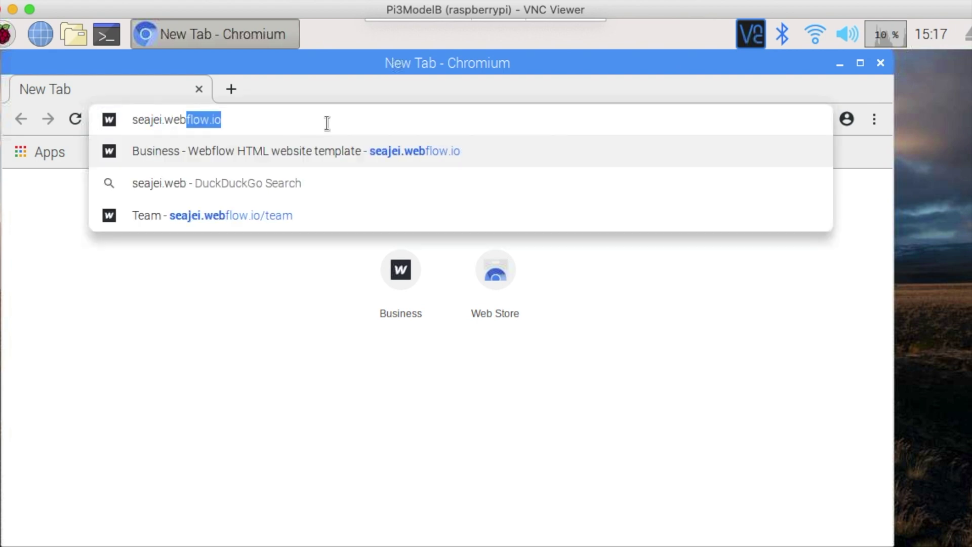
{"action": "type", "text": "flow.io"}
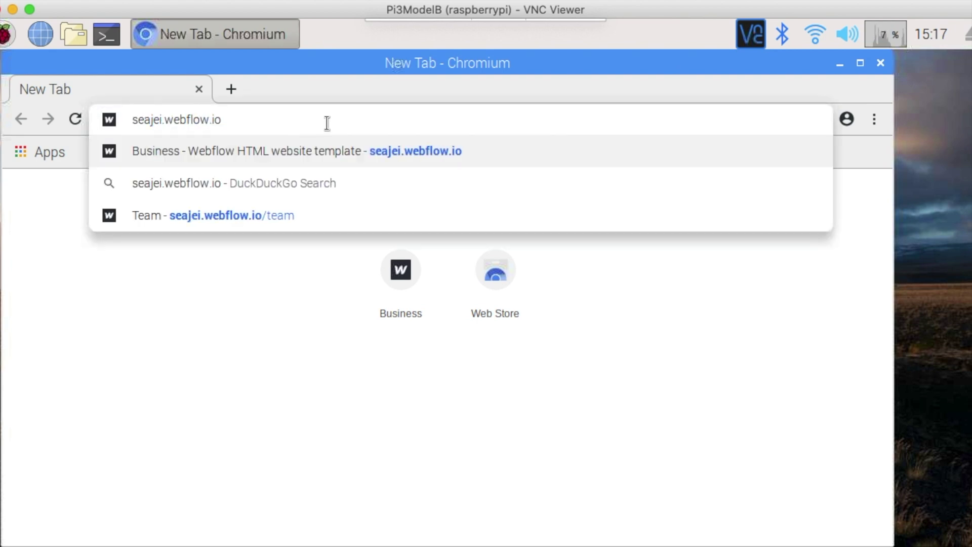
{"action": "key", "text": "Return"}
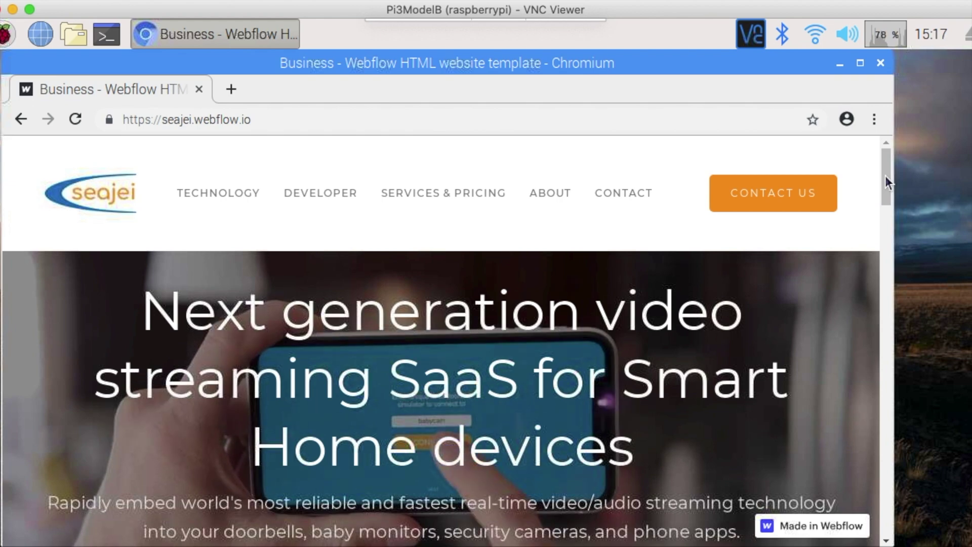
{"action": "left_click_drag", "start_coordinate": [887, 195], "coordinate": [889, 236]}
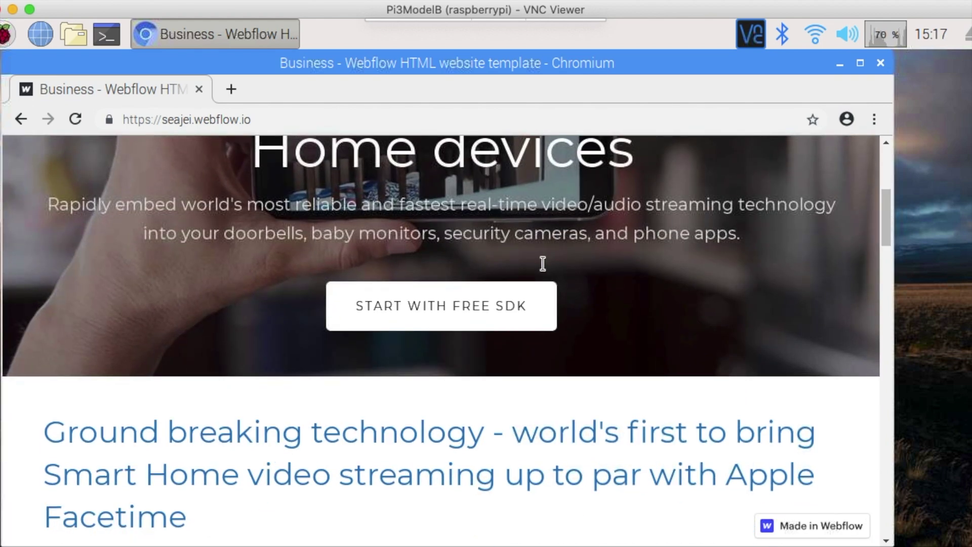
{"action": "left_click", "coordinate": [452, 307]}
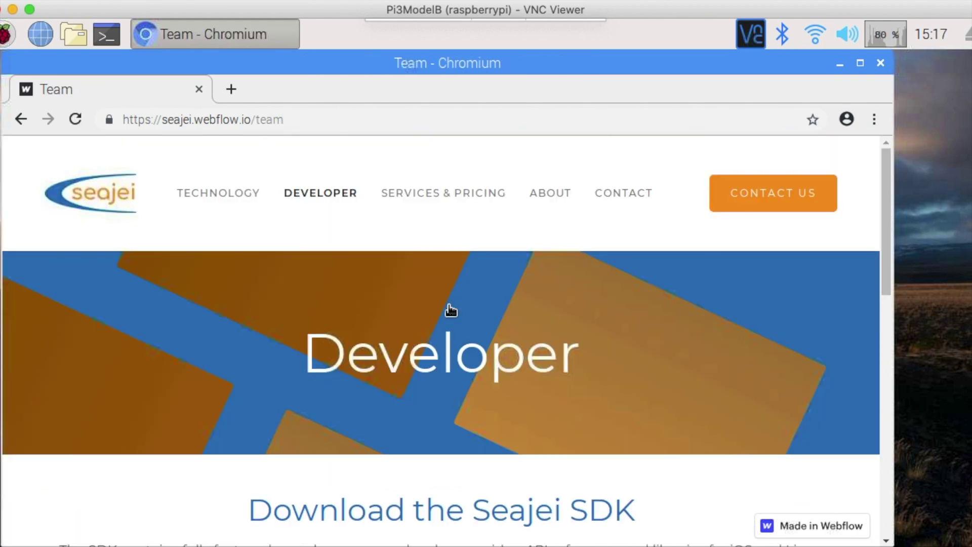
{"action": "left_click_drag", "start_coordinate": [883, 220], "coordinate": [885, 287]}
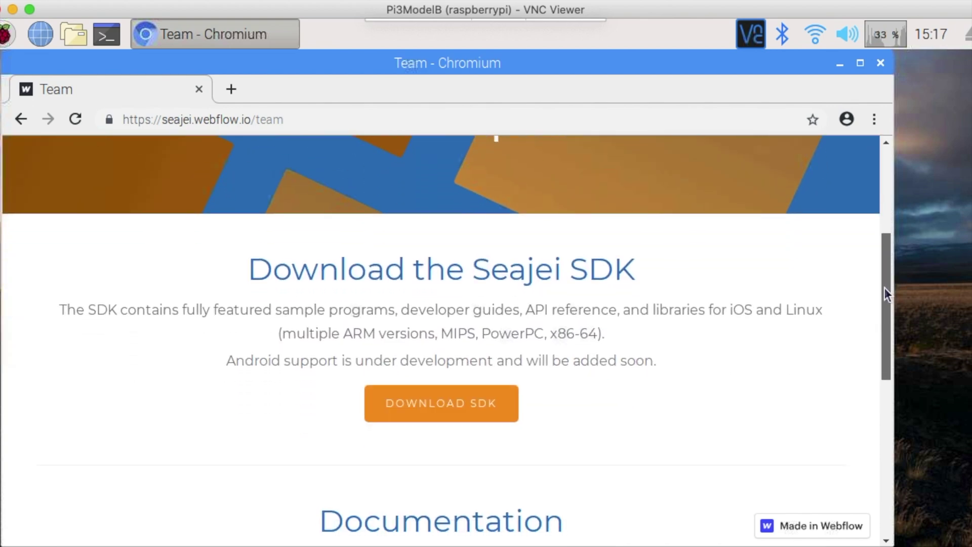
{"action": "left_click", "coordinate": [444, 403]}
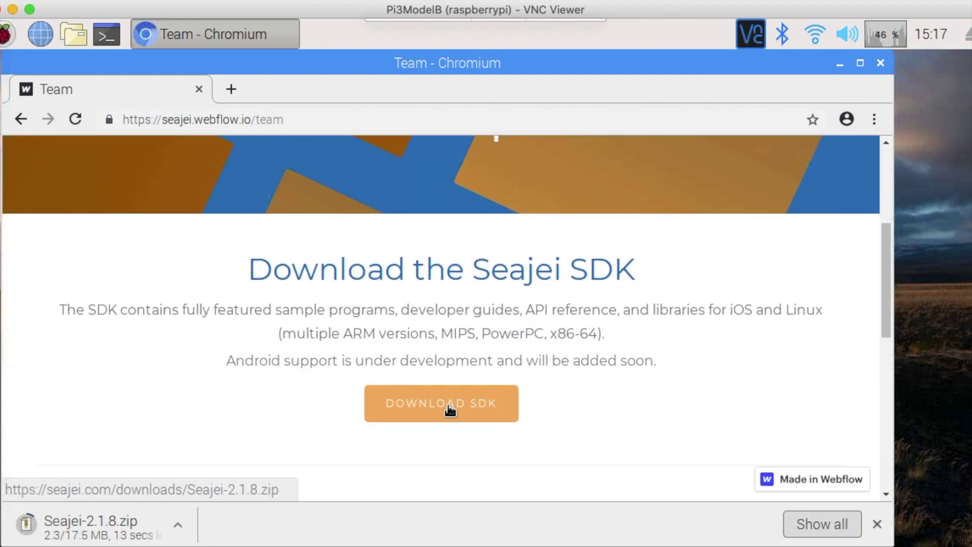
{"action": "left_click", "coordinate": [178, 525]}
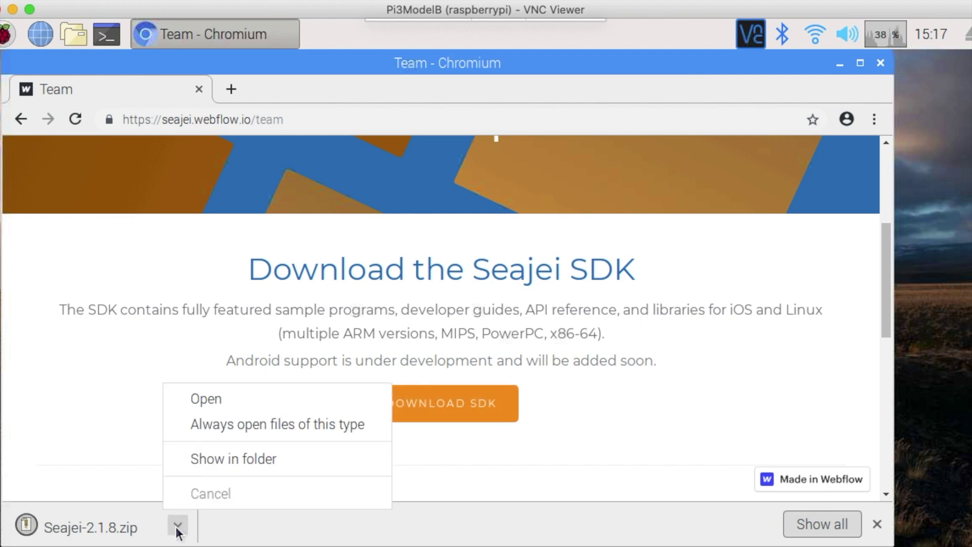
Step: Show the downloaded zip in its folder and close Chromium
{"action": "left_click", "coordinate": [226, 461]}
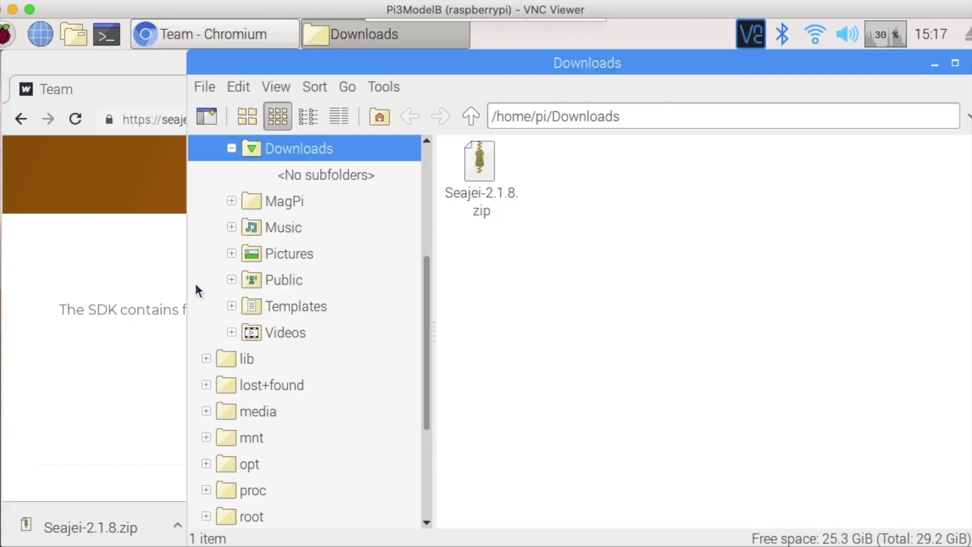
{"action": "left_click", "coordinate": [114, 76]}
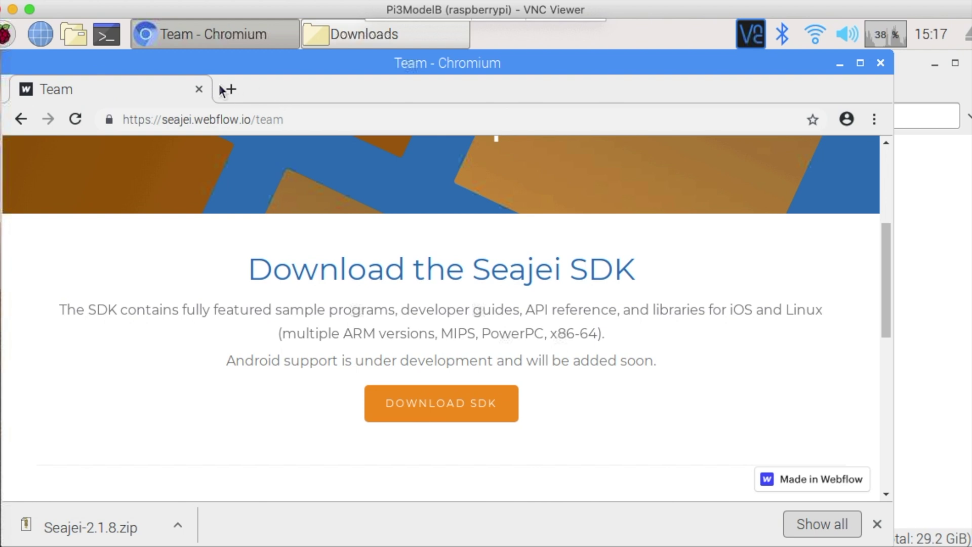
{"action": "left_click", "coordinate": [200, 89]}
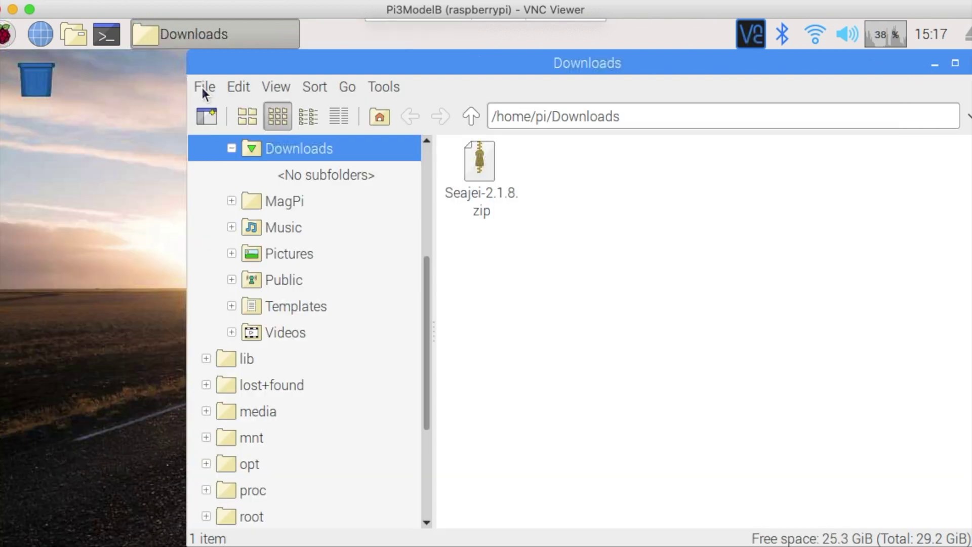
Step: Extract Seajei-2.1.8.zip, move the Seajei-2.1.8 folder to the desktop, and close the Downloads window
{"action": "right_click", "coordinate": [492, 154]}
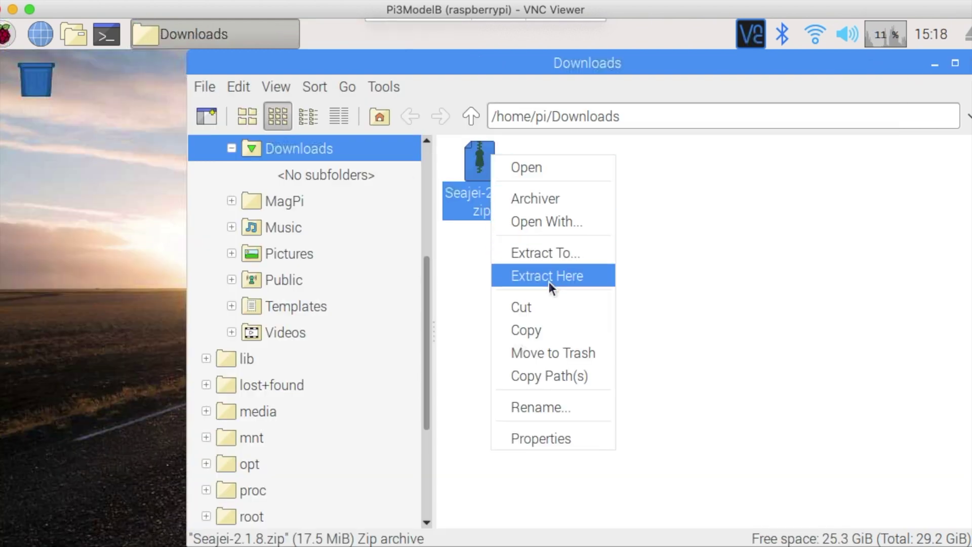
{"action": "left_click", "coordinate": [549, 280]}
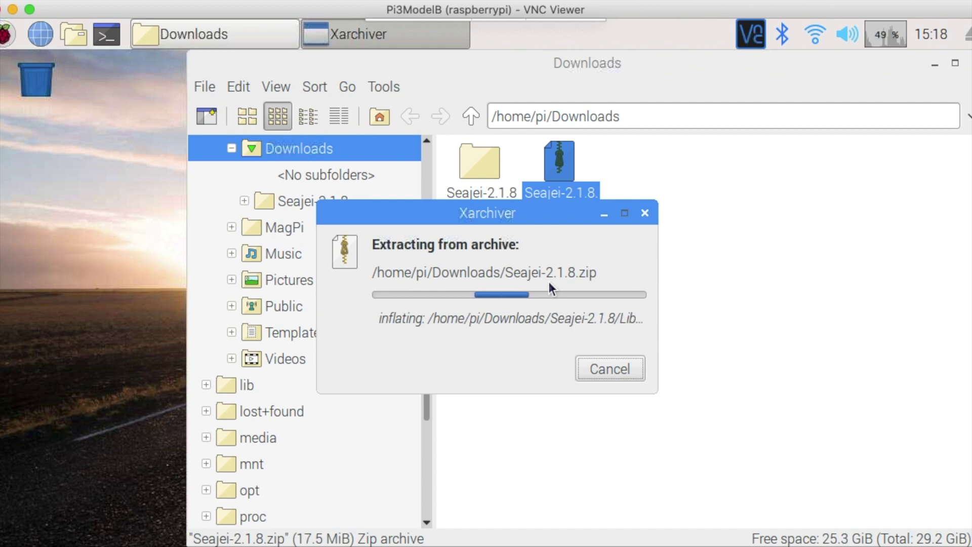
{"action": "left_click_drag", "start_coordinate": [481, 161], "coordinate": [28, 144]}
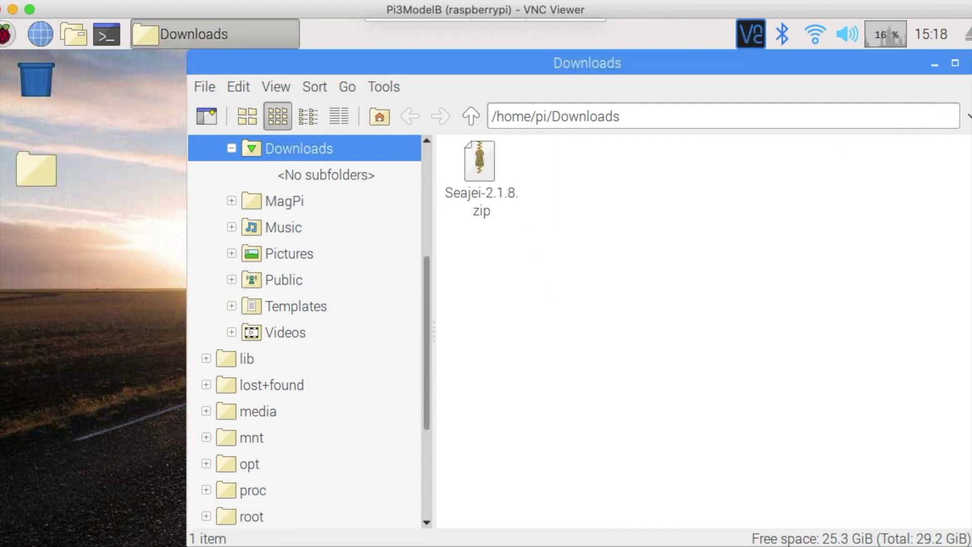
{"action": "left_click", "coordinate": [970, 63]}
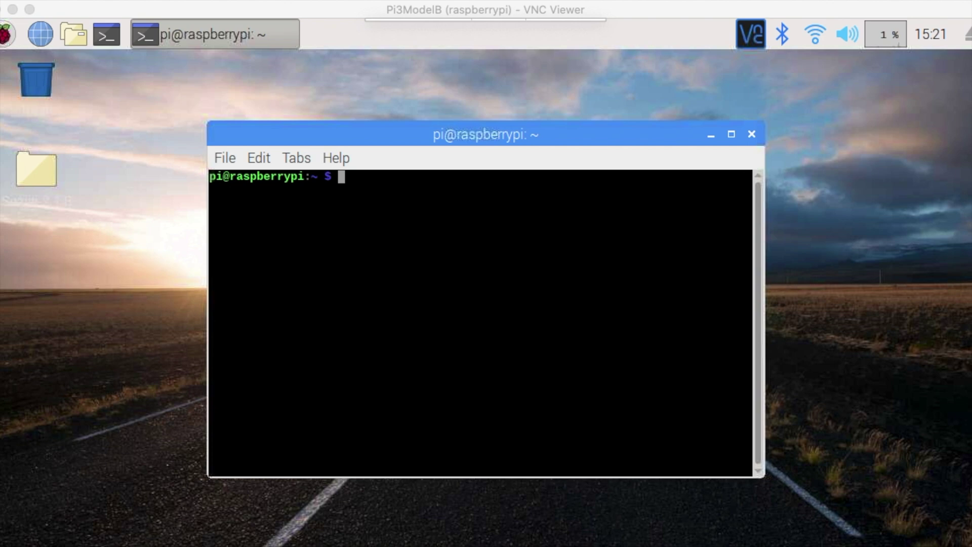
Step: Change into Desktop/Seajei-2.1.8 on the Pi and list the SDK folder contents
{"action": "left_click", "coordinate": [465, 306]}
{"action": "type", "text": "cd De"}
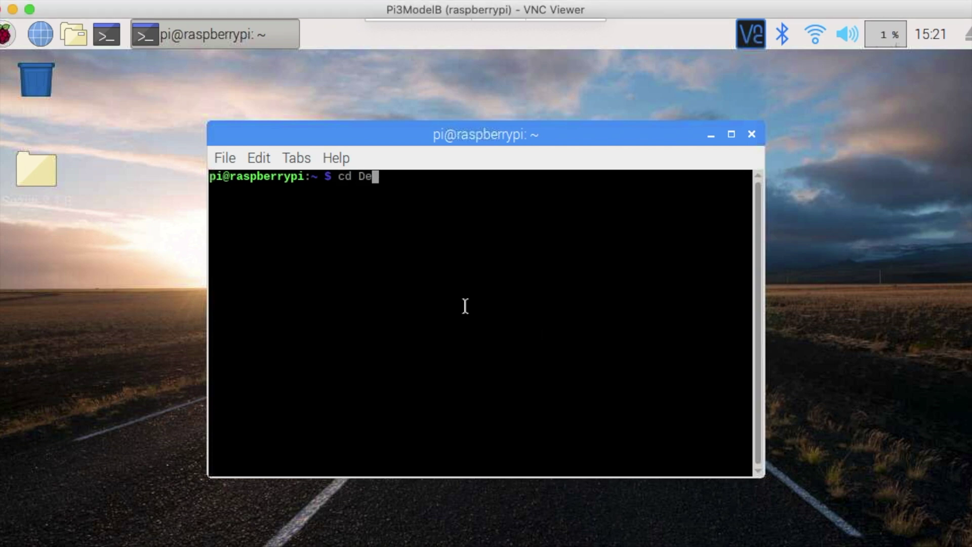
{"action": "key", "text": "Tab"}
{"action": "type", "text": "Se"}
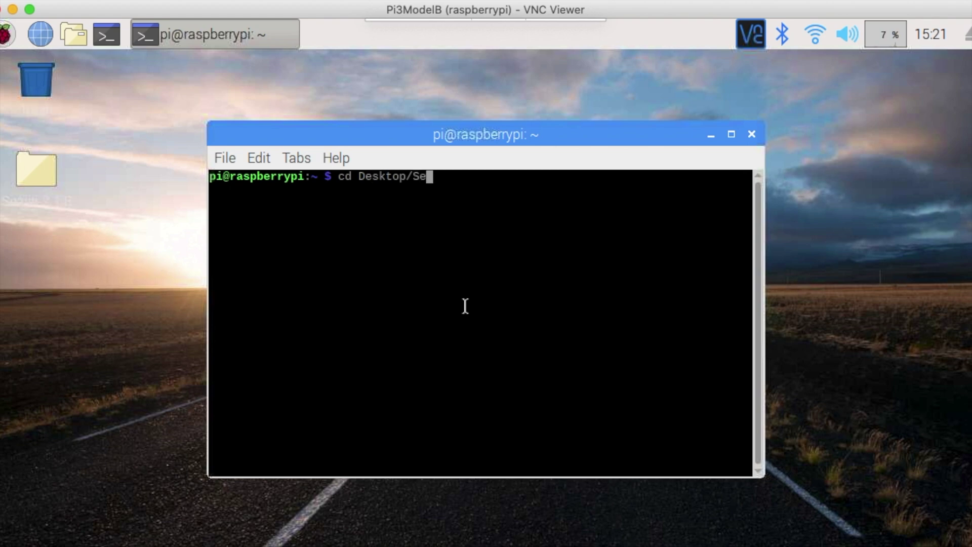
{"action": "key", "text": "Tab"}
{"action": "key", "text": "Return"}
{"action": "type", "text": "ls"}
{"action": "key", "text": "Return"}
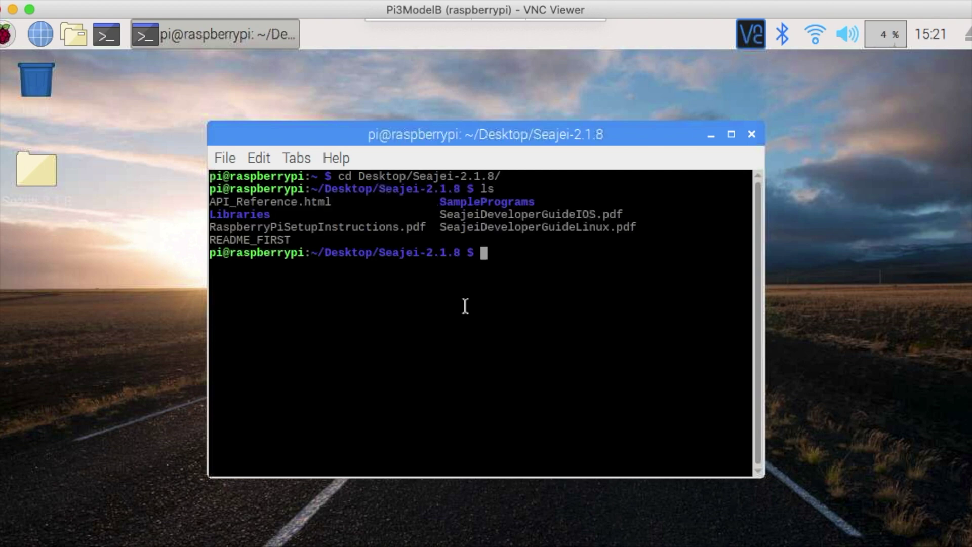
Step: Move into SamplePrograms and then RaspberryPi, listing each folder's contents
{"action": "type", "text": "cd S"}
{"action": "key", "text": "Tab"}
{"action": "key", "text": "Return"}
{"action": "type", "text": "ls"}
{"action": "key", "text": "Return"}
{"action": "type", "text": "cd "}
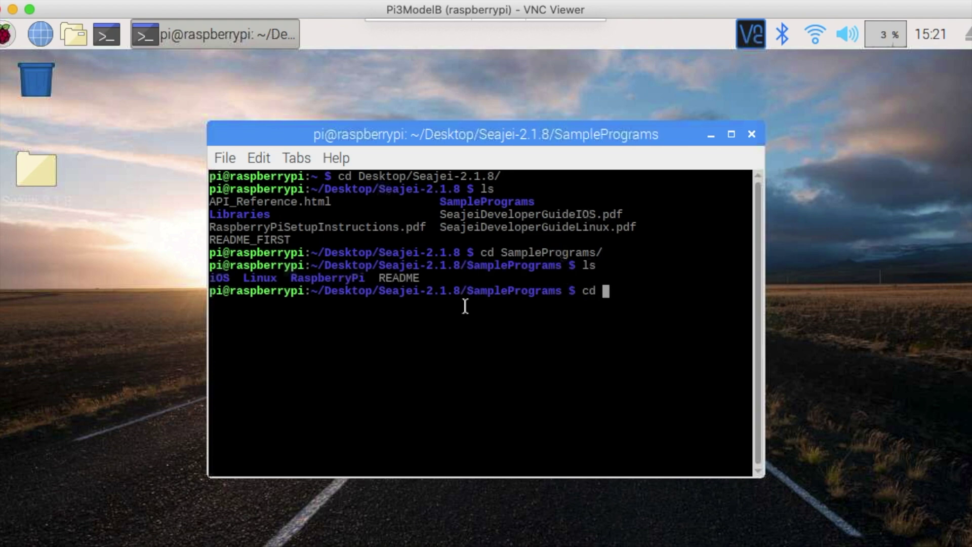
{"action": "type", "text": "Ras"}
{"action": "key", "text": "Tab"}
{"action": "key", "text": "Return"}
{"action": "type", "text": "ls"}
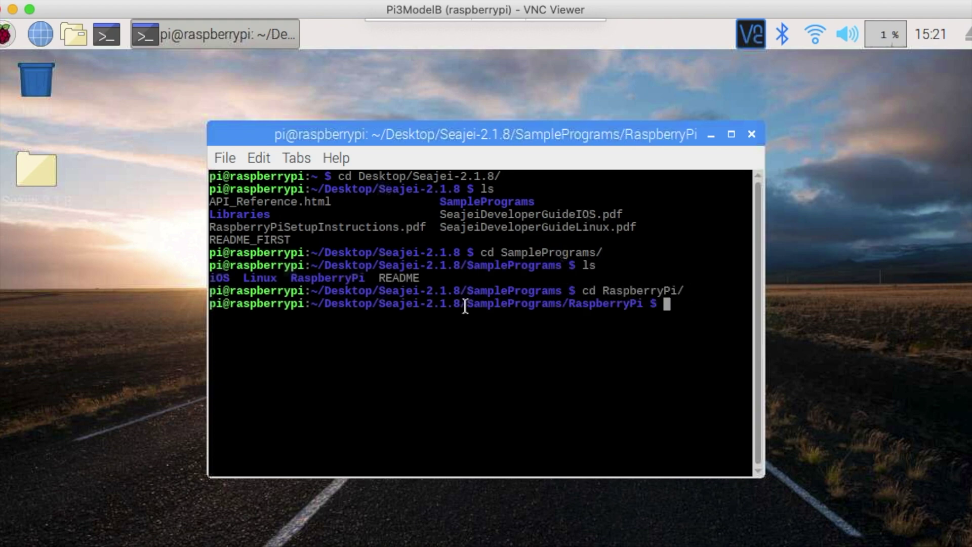
{"action": "key", "text": "Return"}
Step: Enter the Doorbell folder, list its files, and start a cat of the README
{"action": "type", "text": "cd Doo"}
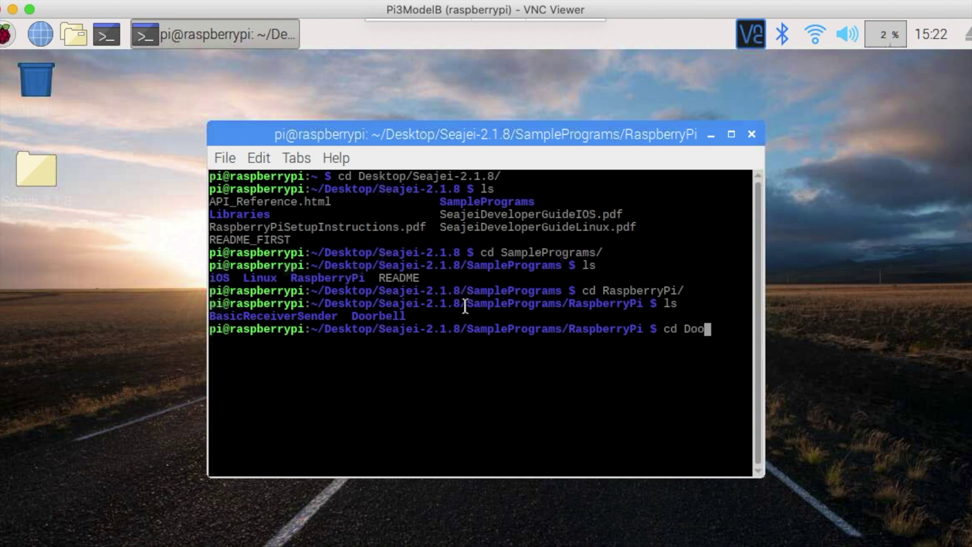
{"action": "key", "text": "Tab"}
{"action": "key", "text": "Return"}
{"action": "type", "text": "ls"}
{"action": "key", "text": "Return"}
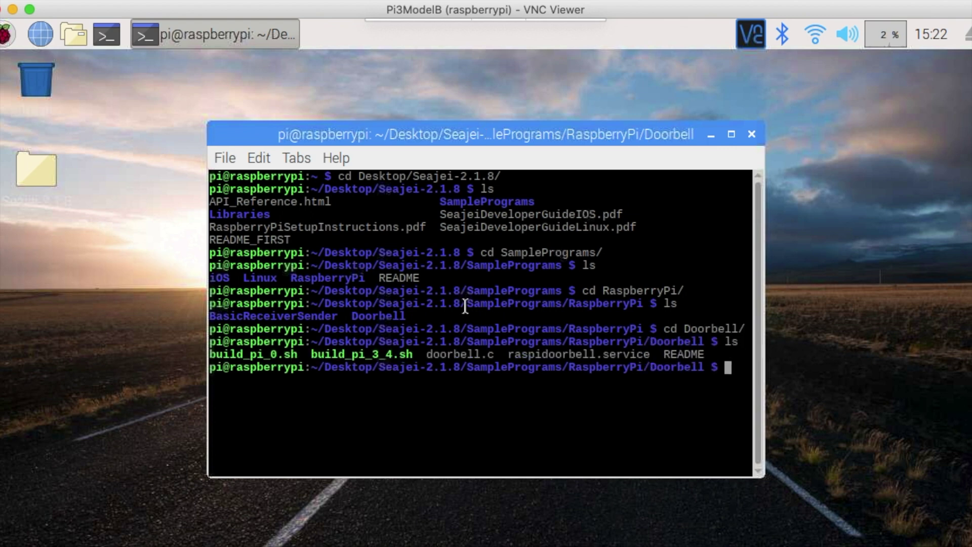
{"action": "type", "text": "cat RE"}
{"action": "key", "text": "Tab"}
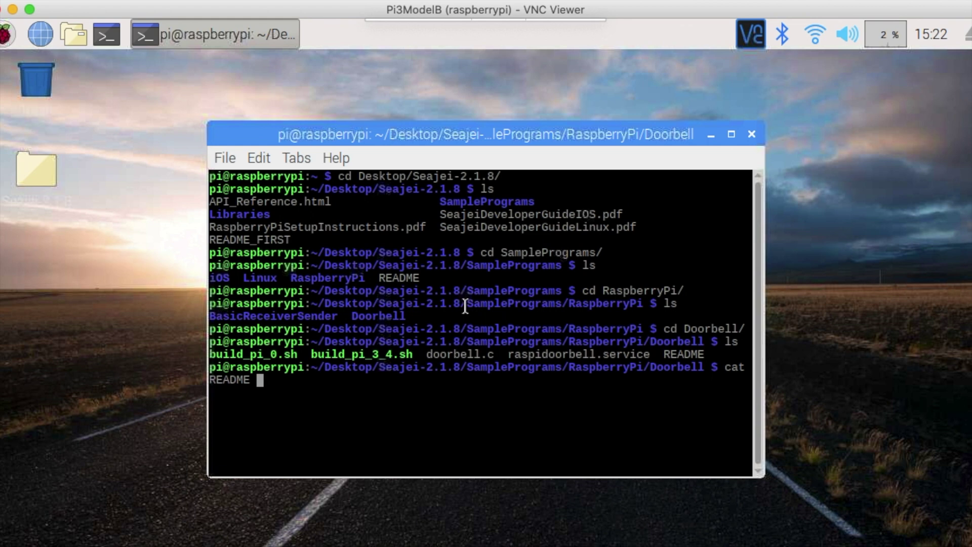
Step: Print the README, then copy its 'sudo apt update' line and run it
{"action": "key", "text": "Return"}
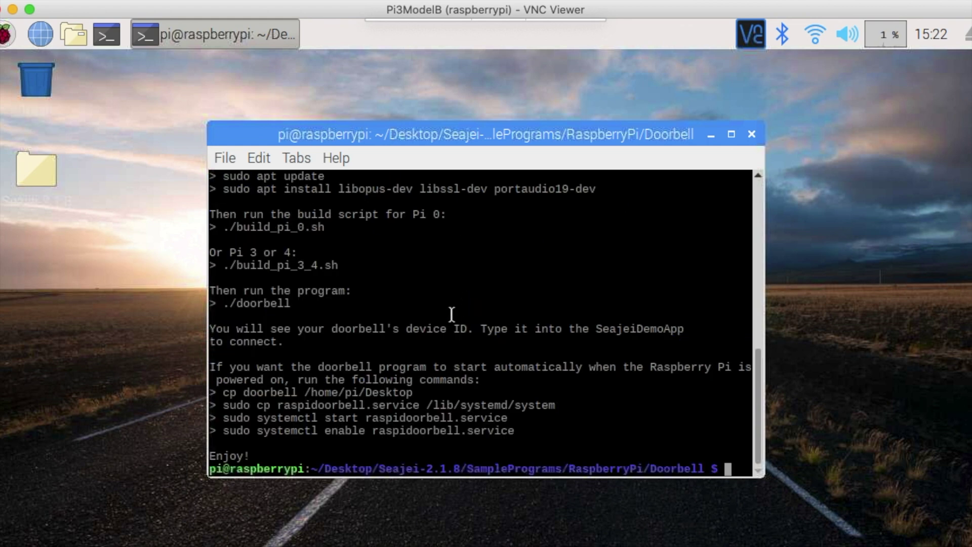
{"action": "left_click_drag", "start_coordinate": [242, 178], "coordinate": [295, 179]}
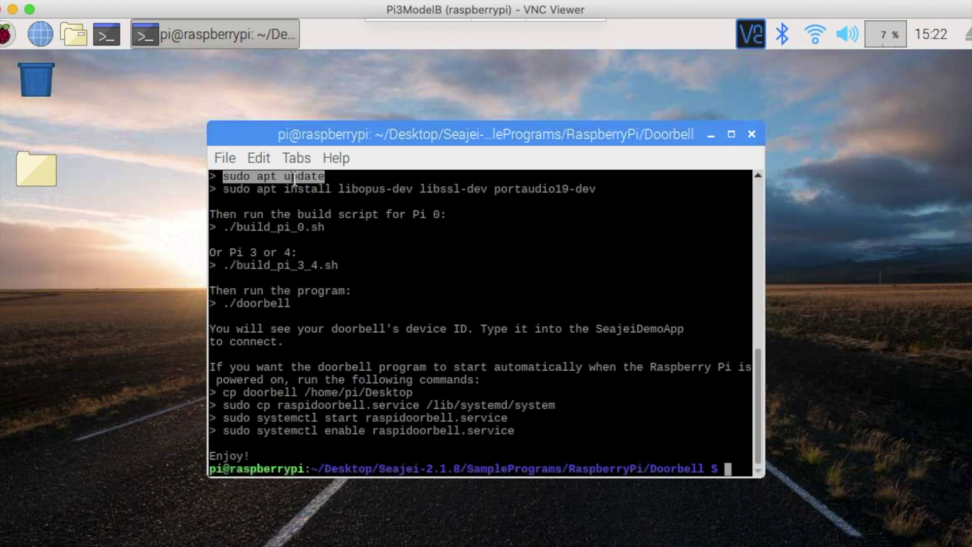
{"action": "left_click", "coordinate": [260, 159]}
{"action": "left_click", "coordinate": [276, 182]}
{"action": "left_click", "coordinate": [255, 157]}
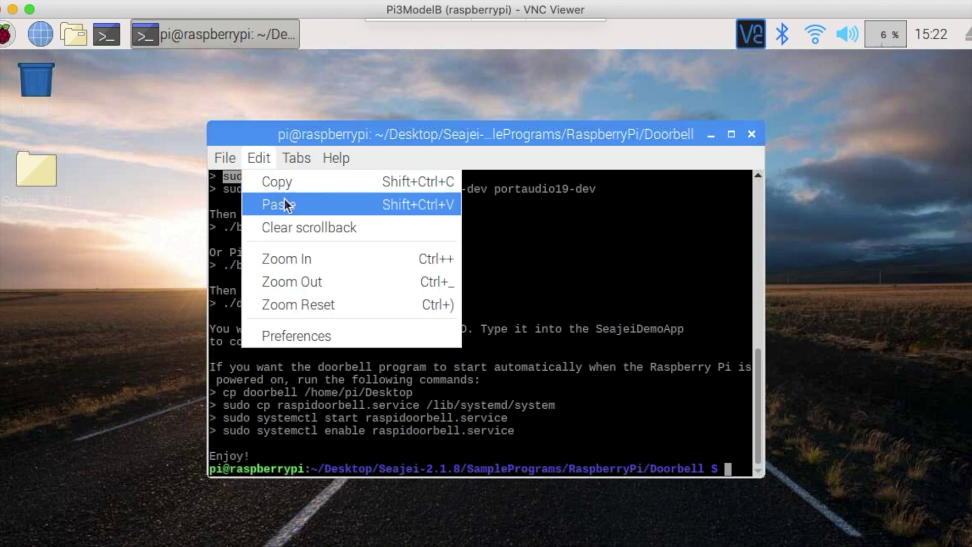
{"action": "left_click", "coordinate": [285, 204]}
{"action": "key", "text": "Return"}
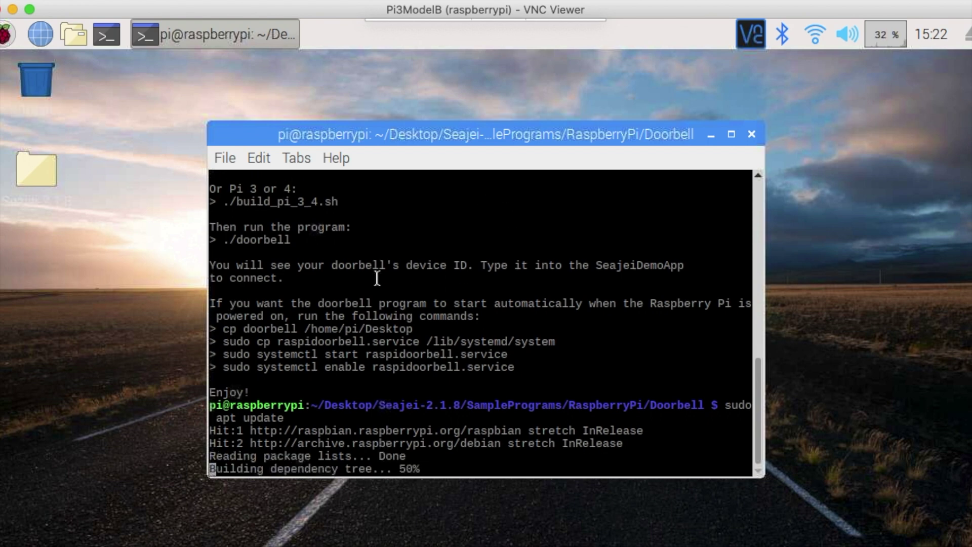
Step: Copy and run 'sudo apt install libopus-dev libssl-dev portaudio19-dev' from the README
{"action": "scroll", "coordinate": [370, 299], "scroll_direction": "up", "scroll_amount": 3}
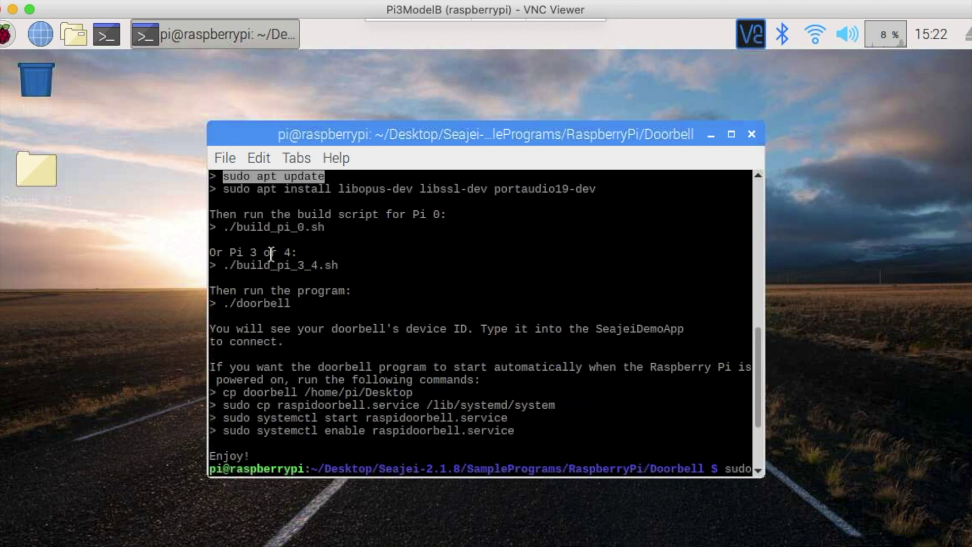
{"action": "left_click_drag", "start_coordinate": [223, 190], "coordinate": [597, 191]}
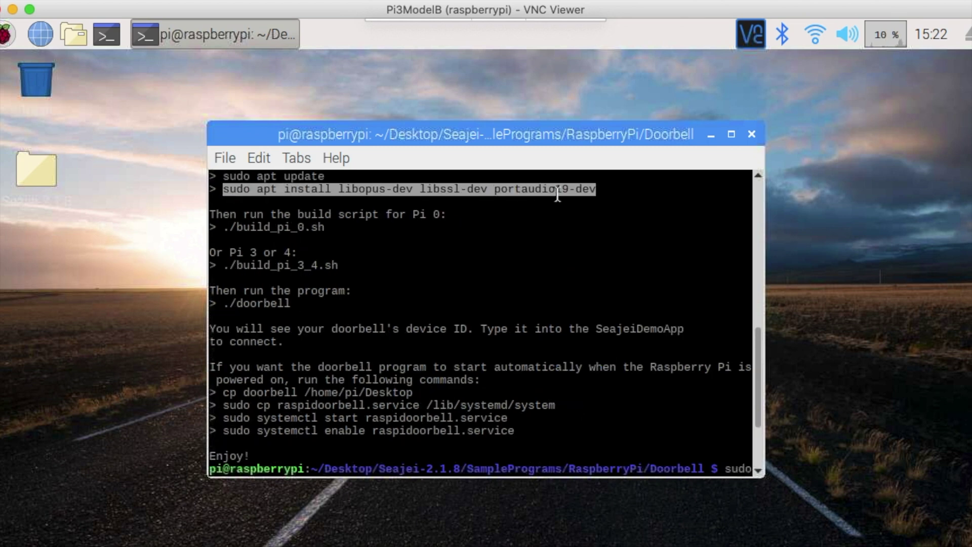
{"action": "left_click", "coordinate": [256, 158]}
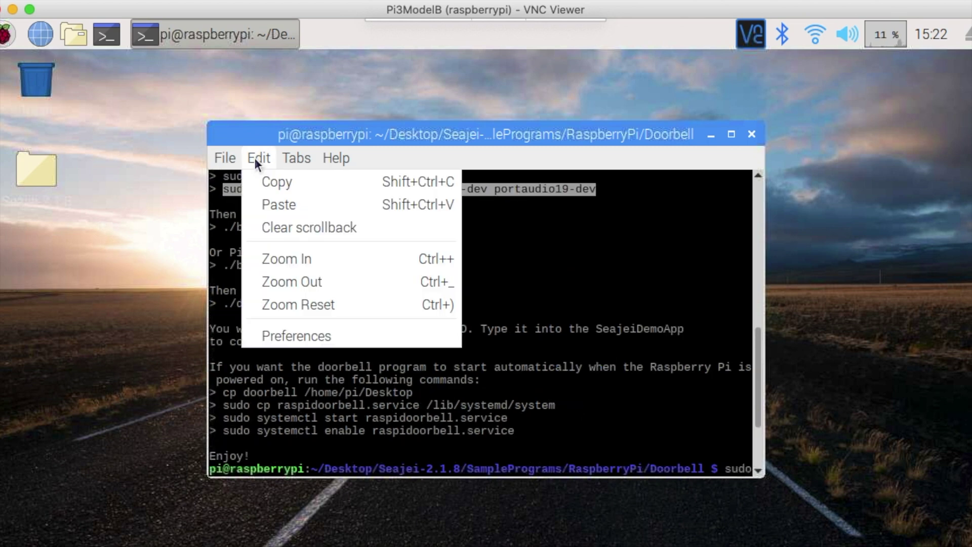
{"action": "left_click", "coordinate": [278, 183]}
{"action": "left_click_drag", "start_coordinate": [757, 358], "coordinate": [764, 428]}
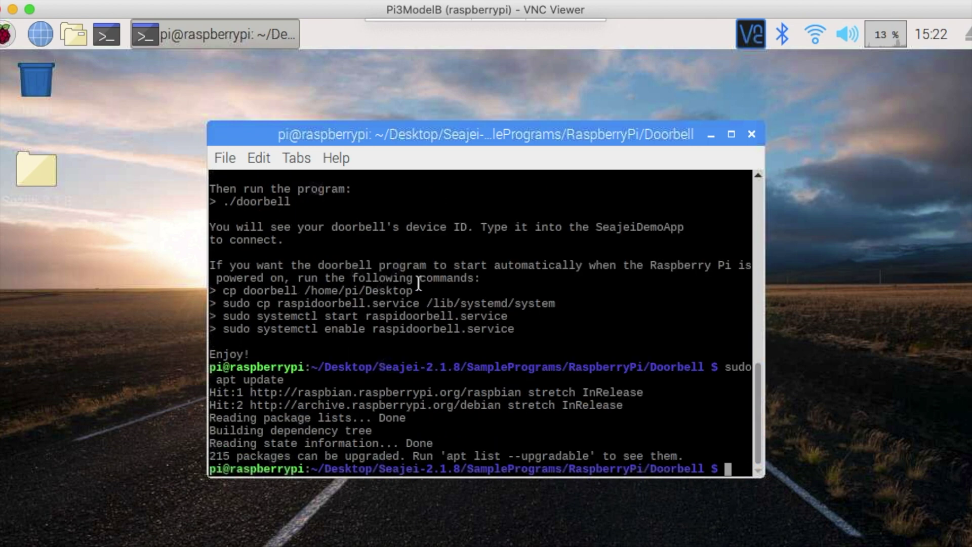
{"action": "left_click", "coordinate": [256, 158]}
{"action": "left_click", "coordinate": [273, 204]}
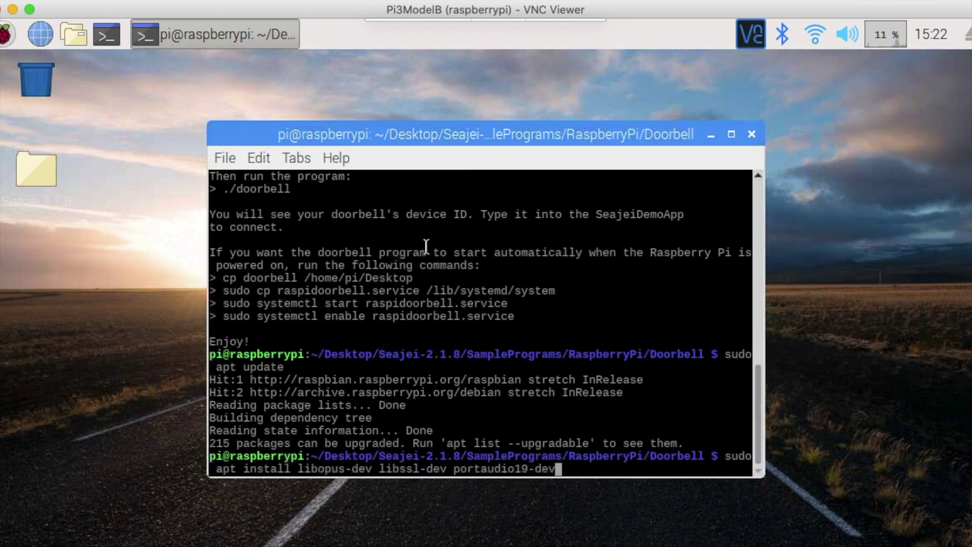
{"action": "key", "text": "Return"}
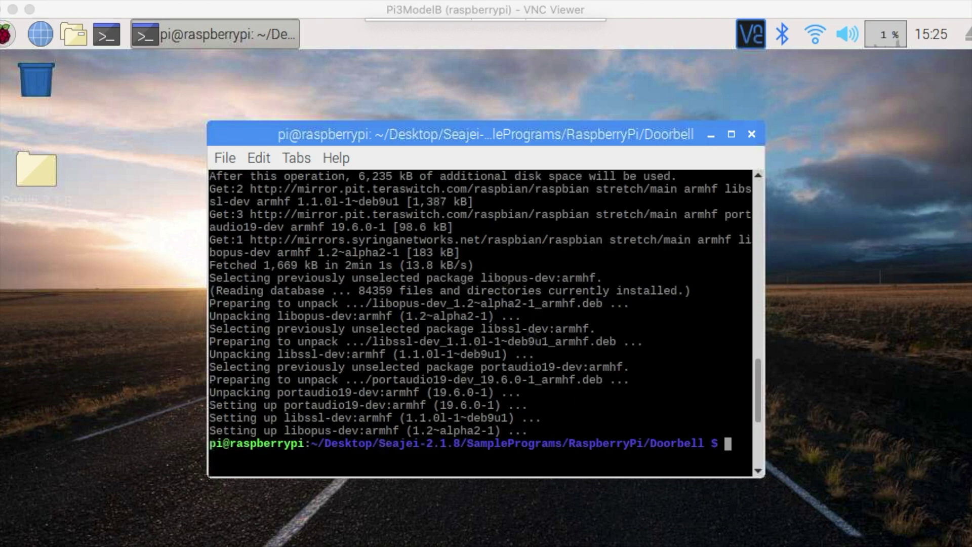
Step: List the Doorbell folder and build the program with ./build_pi_3_4.sh
{"action": "left_click", "coordinate": [410, 360]}
{"action": "type", "text": "ls"}
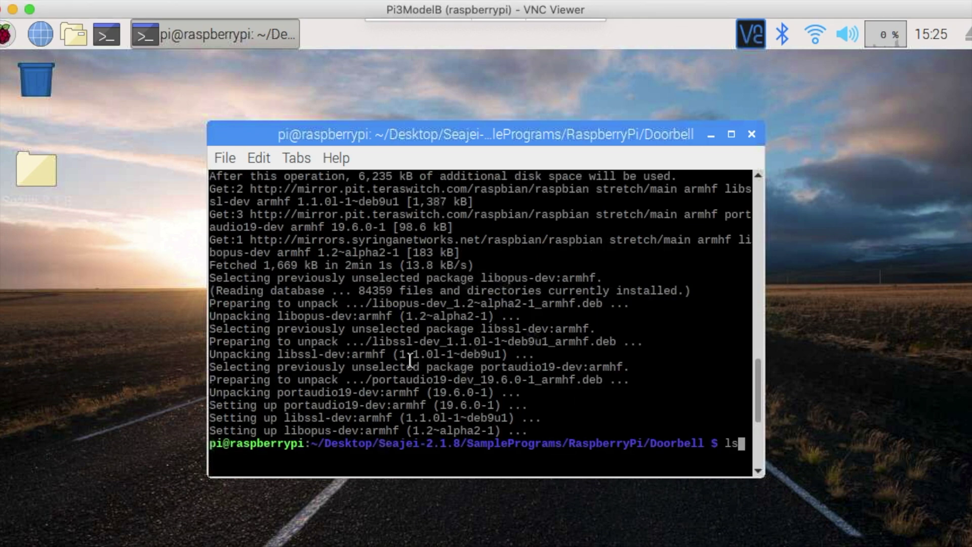
{"action": "key", "text": "Return"}
{"action": "type", "text": "./b"}
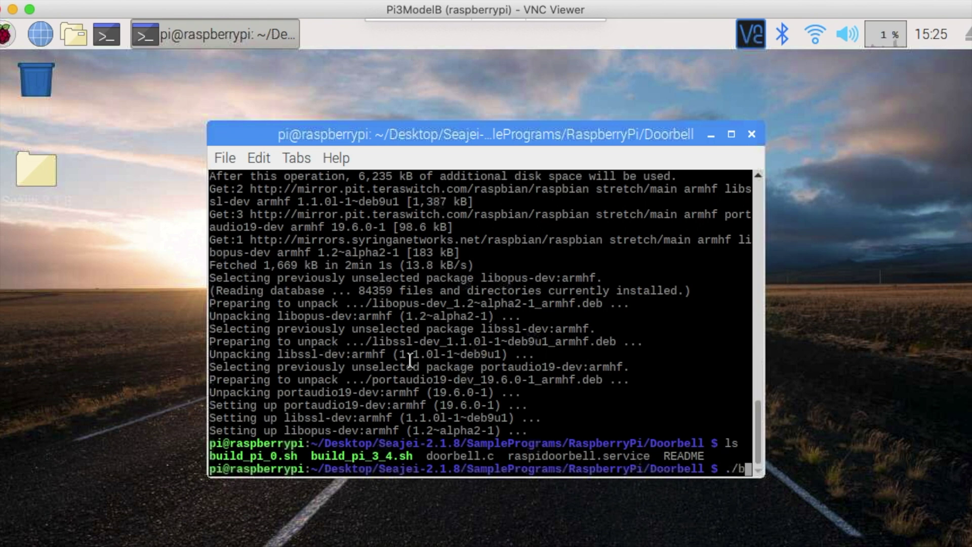
{"action": "type", "text": "uild_pi_3"}
{"action": "key", "text": "Tab"}
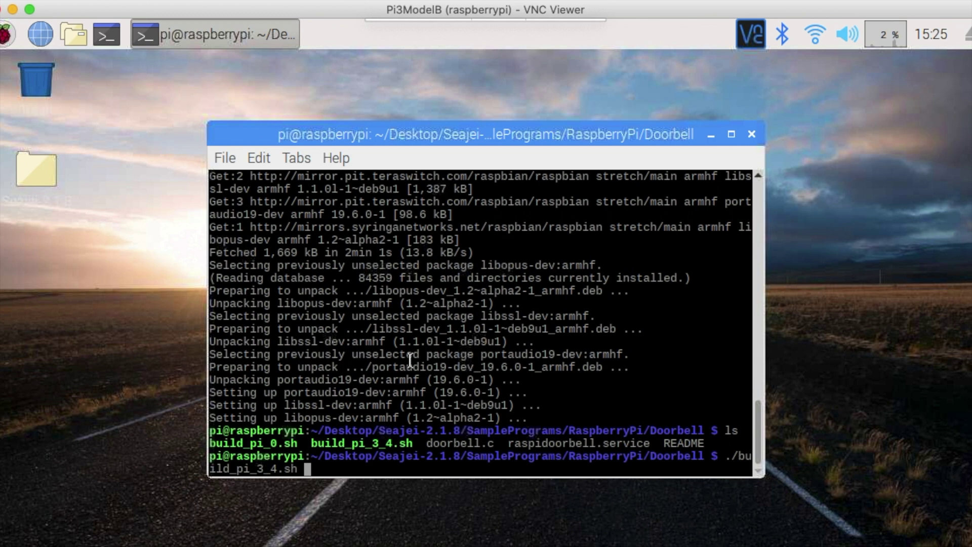
{"action": "key", "text": "Return"}
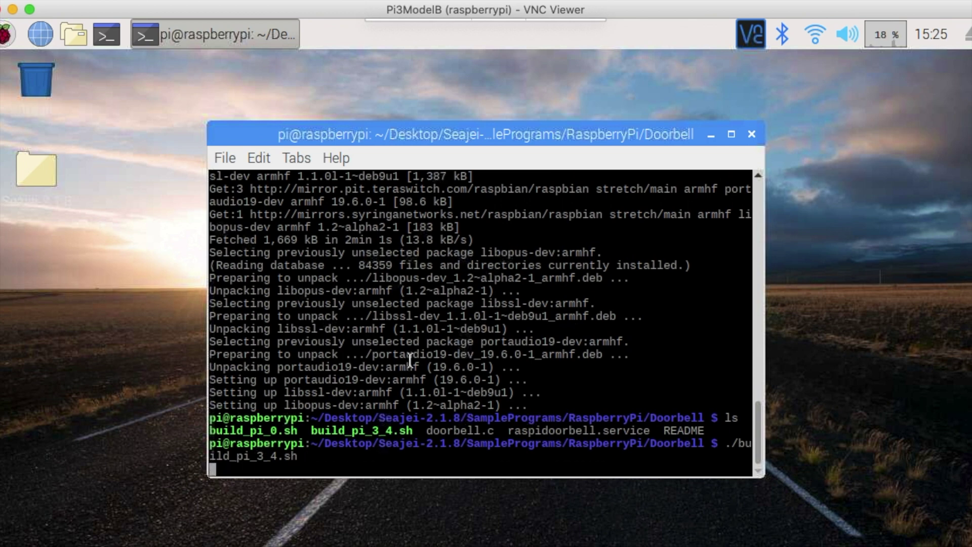
Step: Run the built ./doorbell program
{"action": "type", "text": "./doo"}
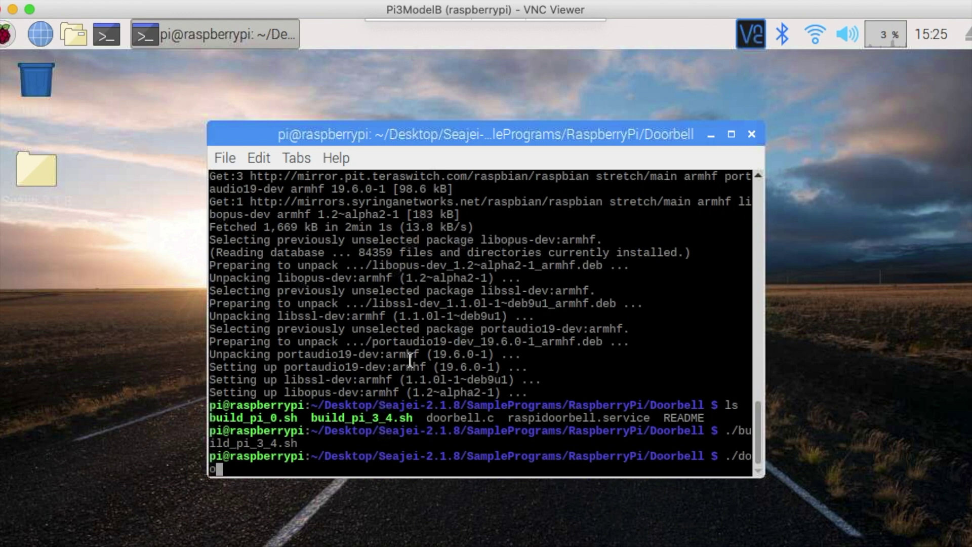
{"action": "key", "text": "Tab"}
{"action": "key", "text": "Return"}
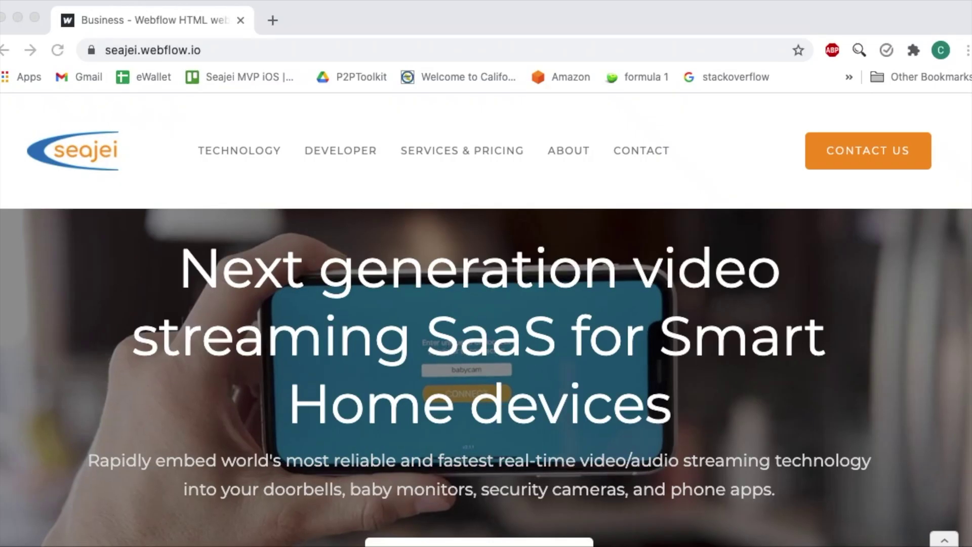
Step: Download Seajei-2.1.8.zip from the Developer page and save it to the Desktop
{"action": "scroll", "coordinate": [521, 384], "scroll_direction": "down", "scroll_amount": 3}
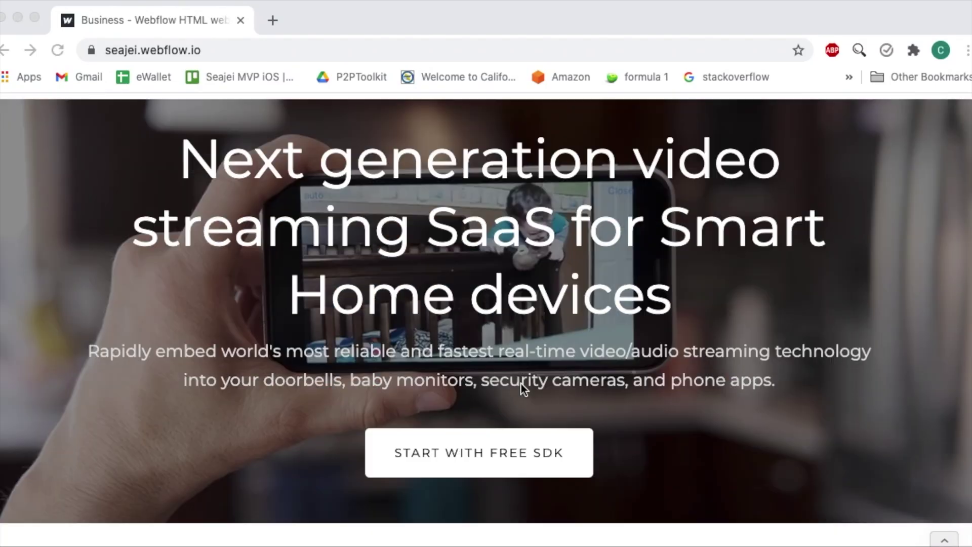
{"action": "left_click", "coordinate": [477, 453]}
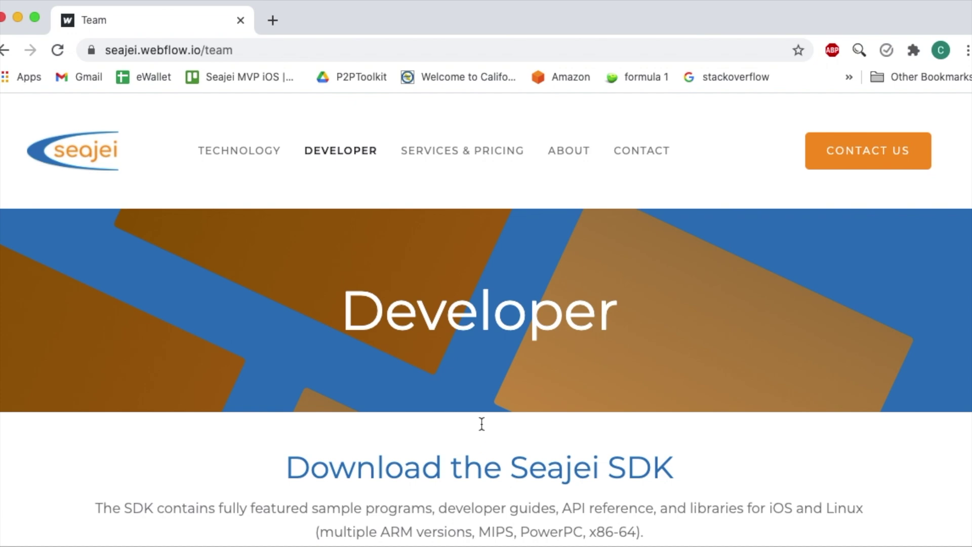
{"action": "scroll", "coordinate": [484, 425], "scroll_direction": "down", "scroll_amount": 5}
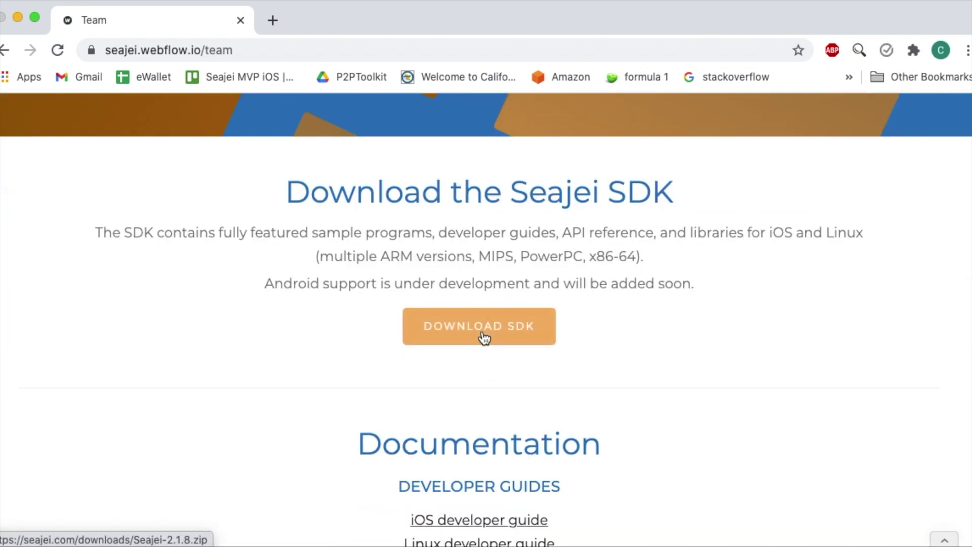
{"action": "left_click", "coordinate": [483, 336]}
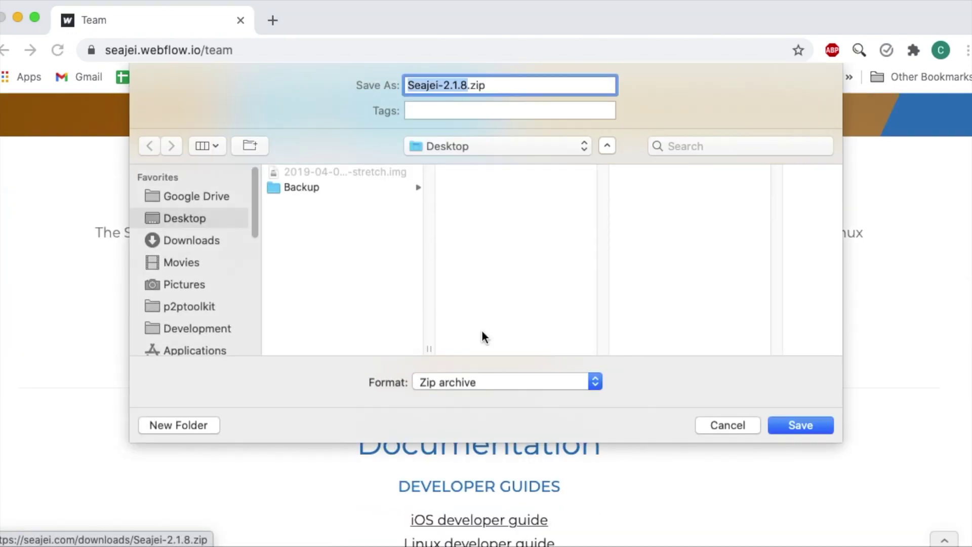
{"action": "left_click", "coordinate": [809, 426]}
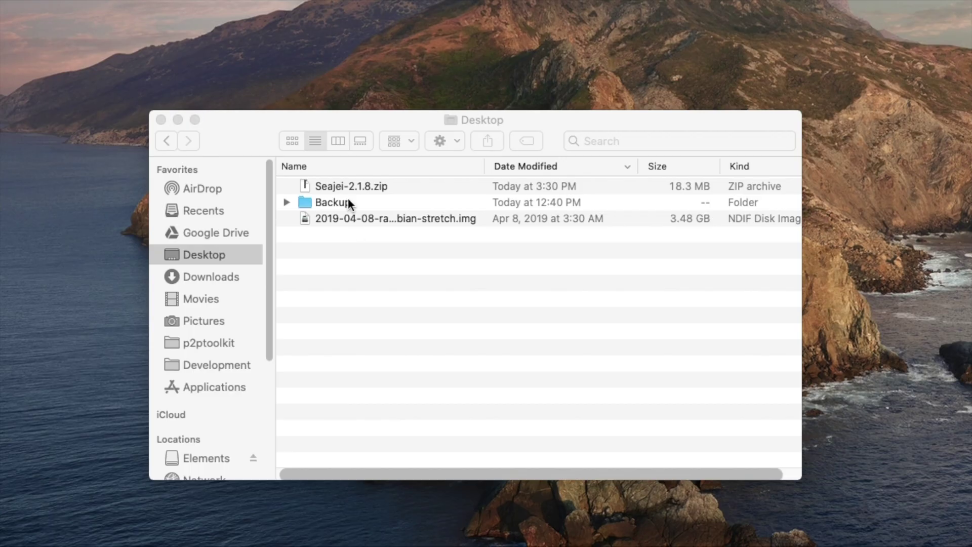
Step: Extract Seajei-2.1.8.zip and open SeajeiDemoApp.xcodeproj from SamplePrograms/iOS/SeajeiDemoApp
{"action": "left_click", "coordinate": [342, 190]}
{"action": "double_click", "coordinate": [342, 187]}
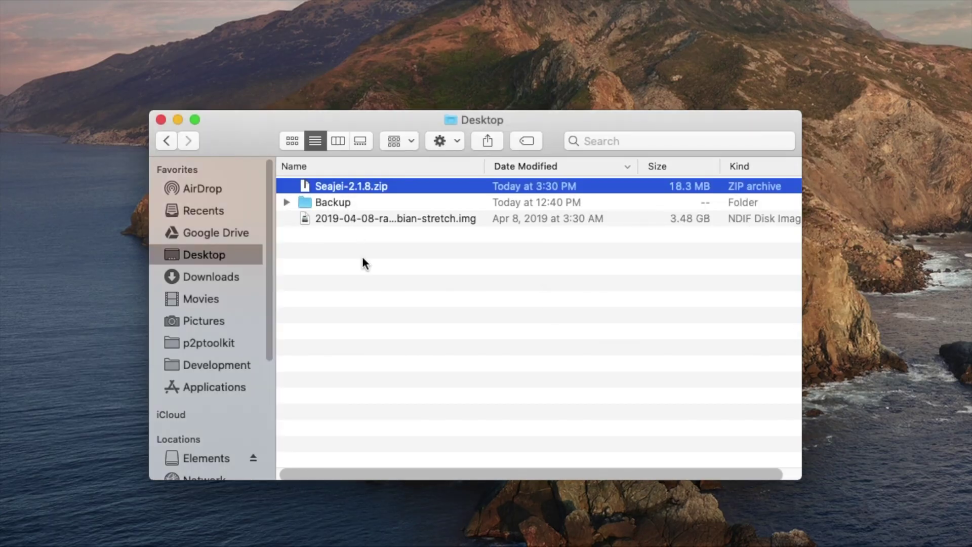
{"action": "double_click", "coordinate": [342, 220]}
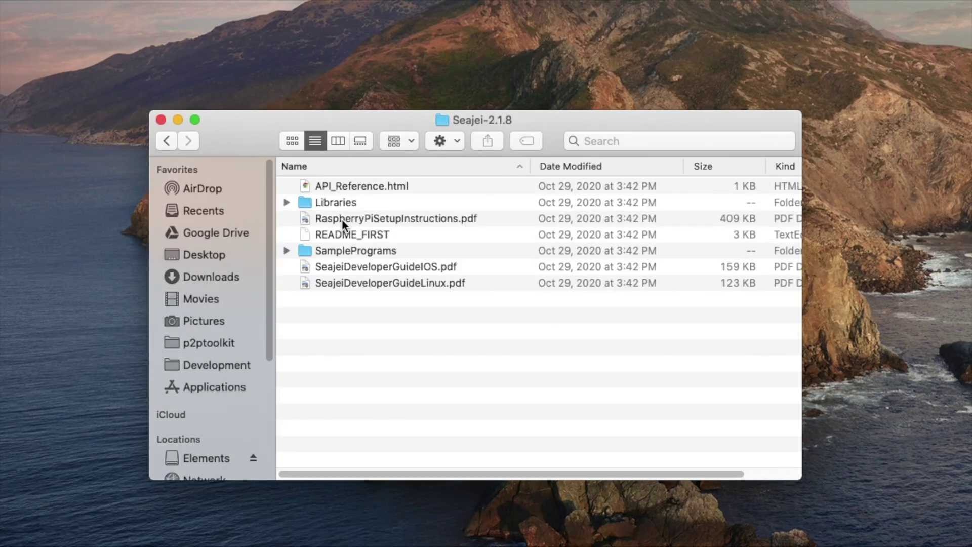
{"action": "double_click", "coordinate": [350, 254]}
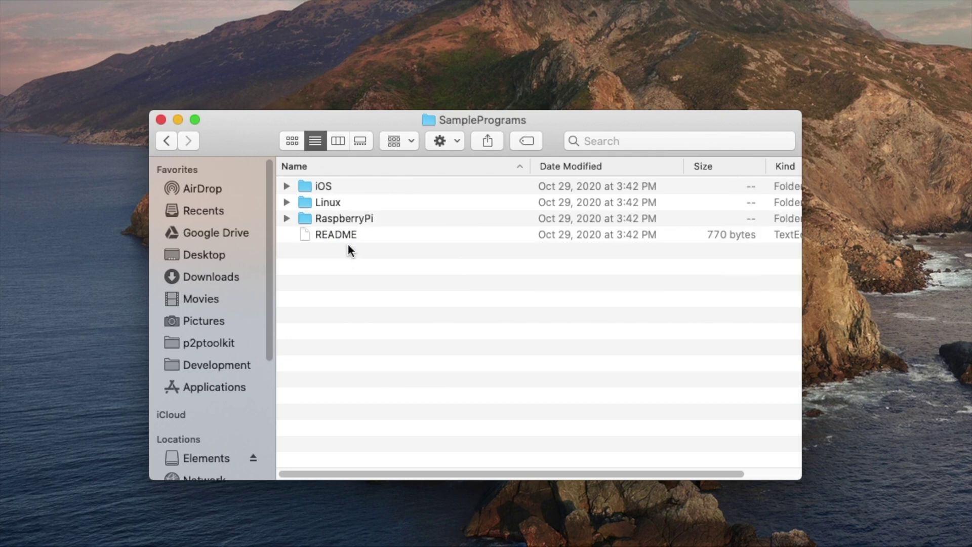
{"action": "double_click", "coordinate": [321, 185]}
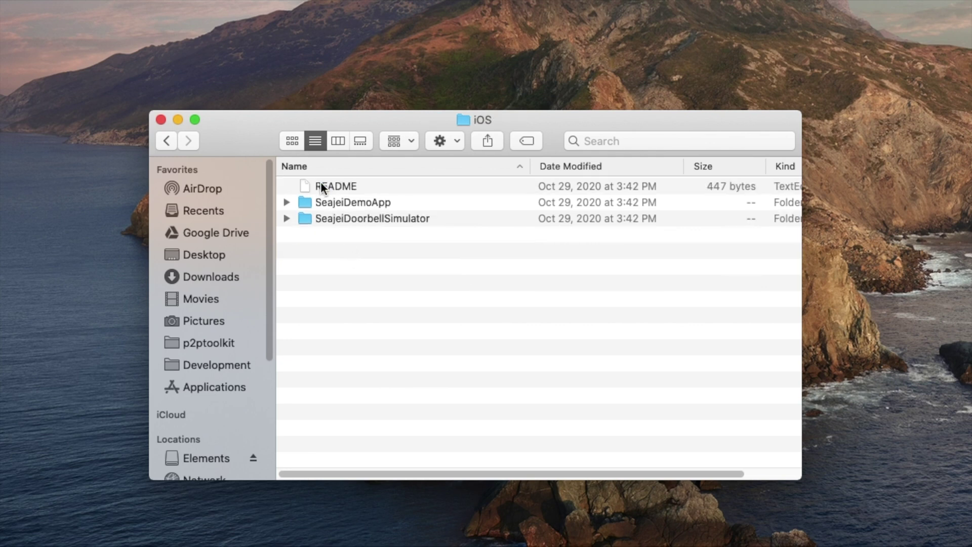
{"action": "double_click", "coordinate": [368, 203]}
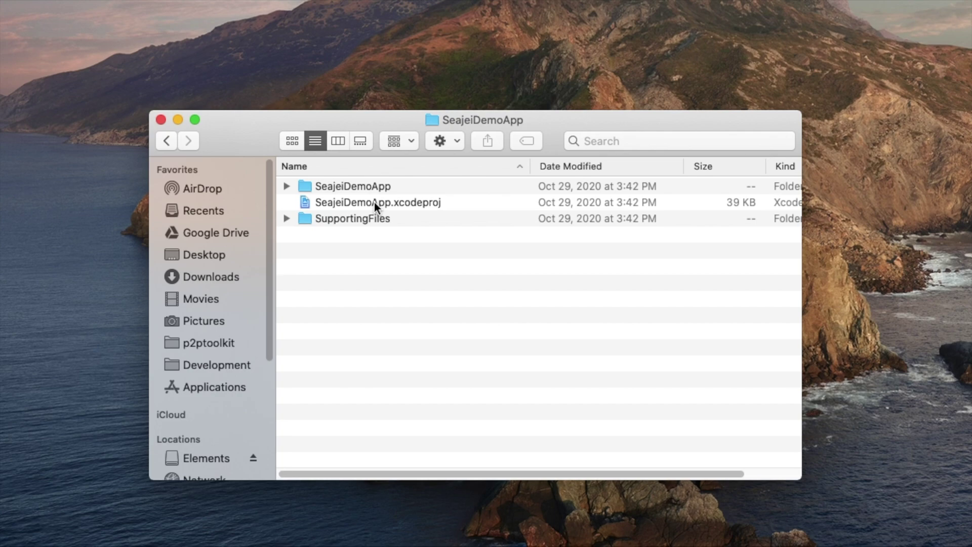
{"action": "double_click", "coordinate": [375, 203]}
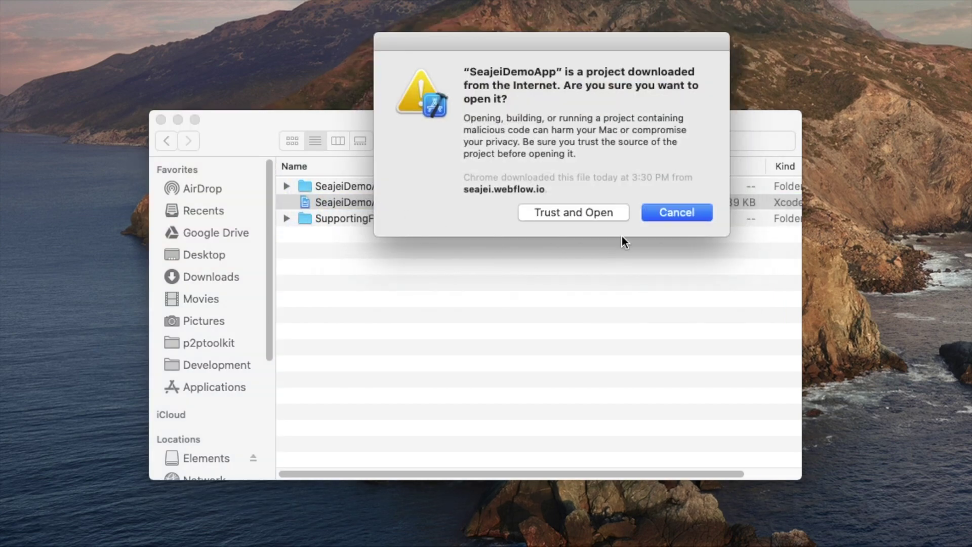
Step: Choose Trust and Open for the downloaded SeajeiDemoApp project
{"action": "left_click", "coordinate": [592, 214]}
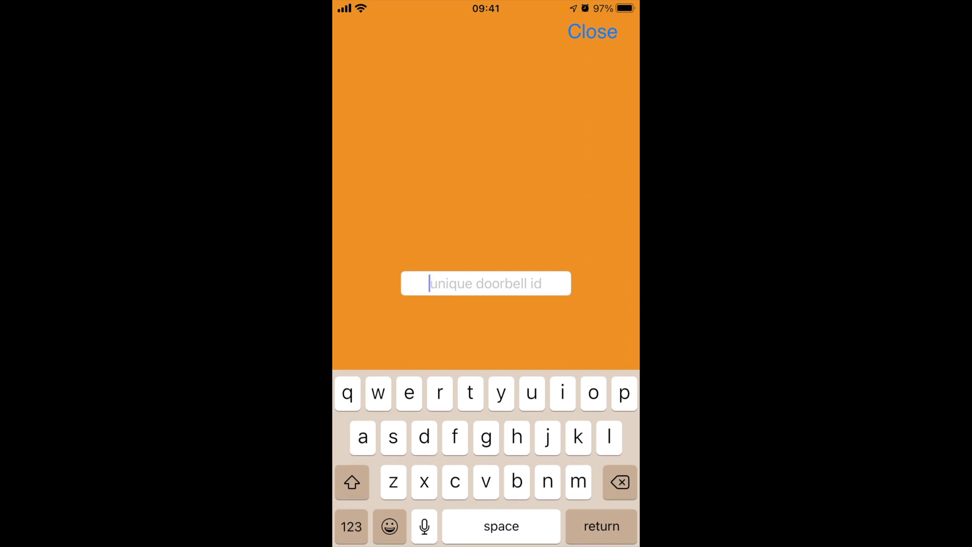
Step: Enter the doorbell's unique ID in the demo app's ID field
{"action": "type", "text": "vmy"}
{"action": "left_click", "coordinate": [351, 526]}
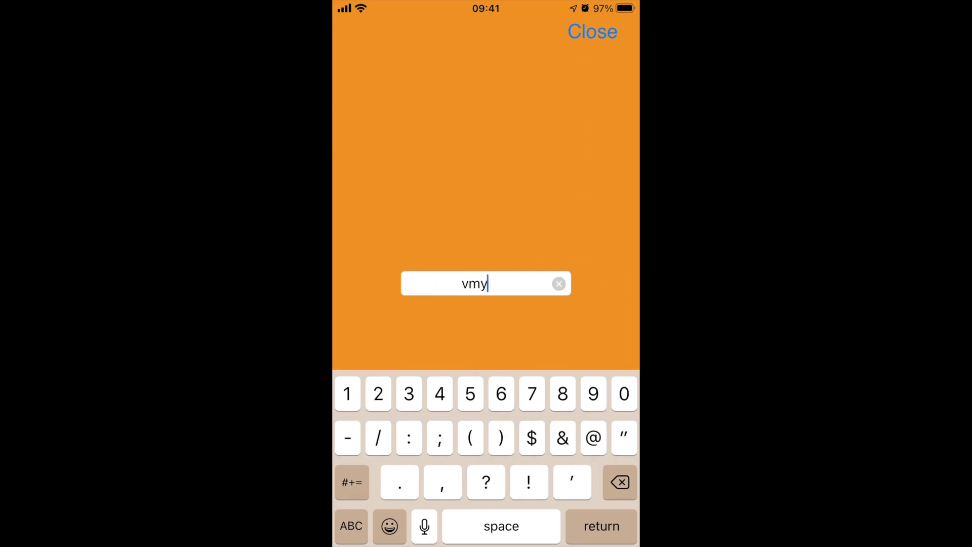
{"action": "type", "text": "9"}
{"action": "left_click", "coordinate": [351, 526]}
{"action": "type", "text": "dj"}
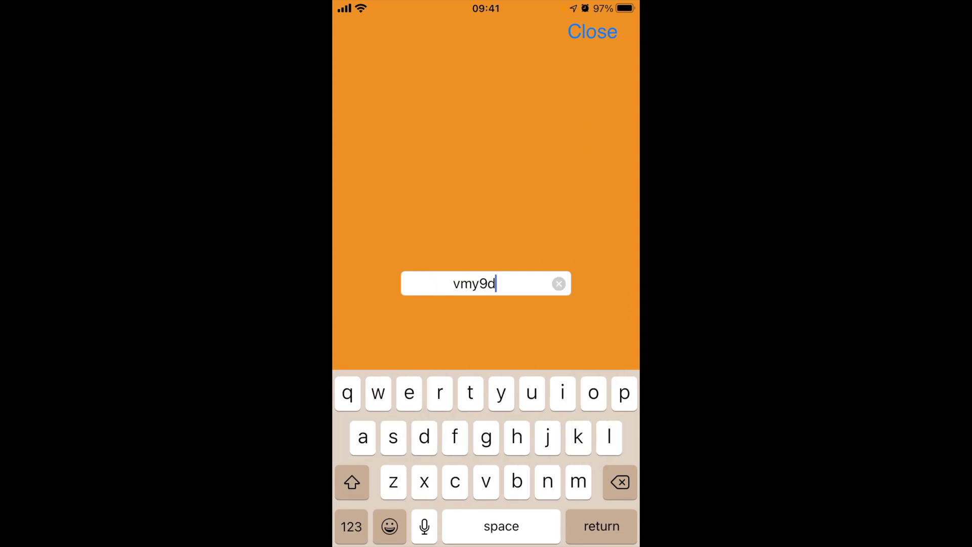
{"action": "key", "text": "Return"}
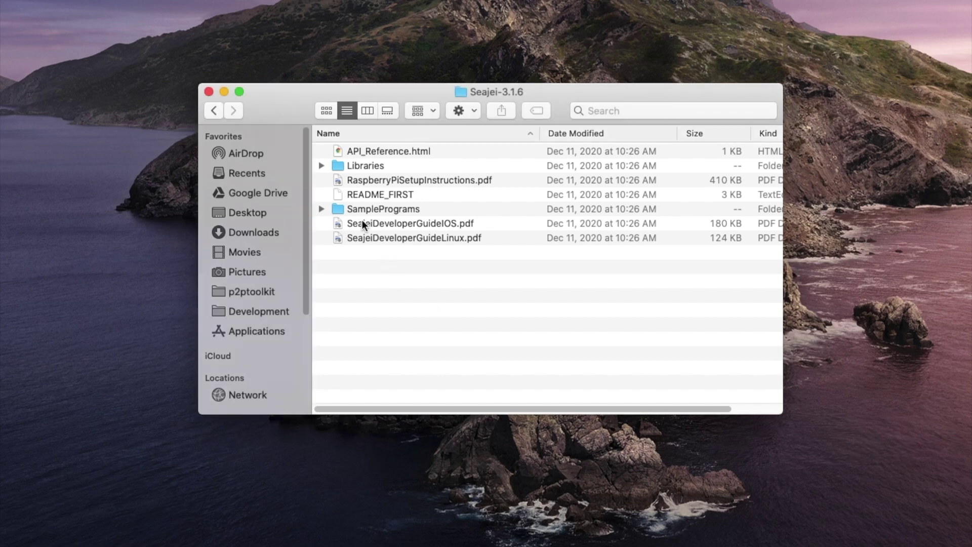
Step: Open SeajeiDeveloperGuideIOS.pdf from Finder
{"action": "left_click", "coordinate": [362, 224]}
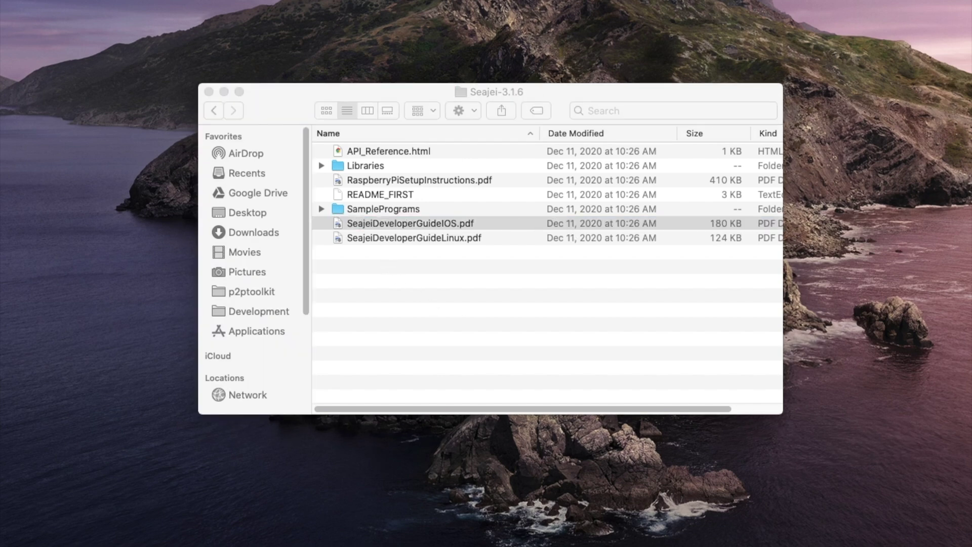
{"action": "key", "text": "super+o"}
{"action": "scroll", "coordinate": [468, 253], "scroll_direction": "down", "scroll_amount": 10}
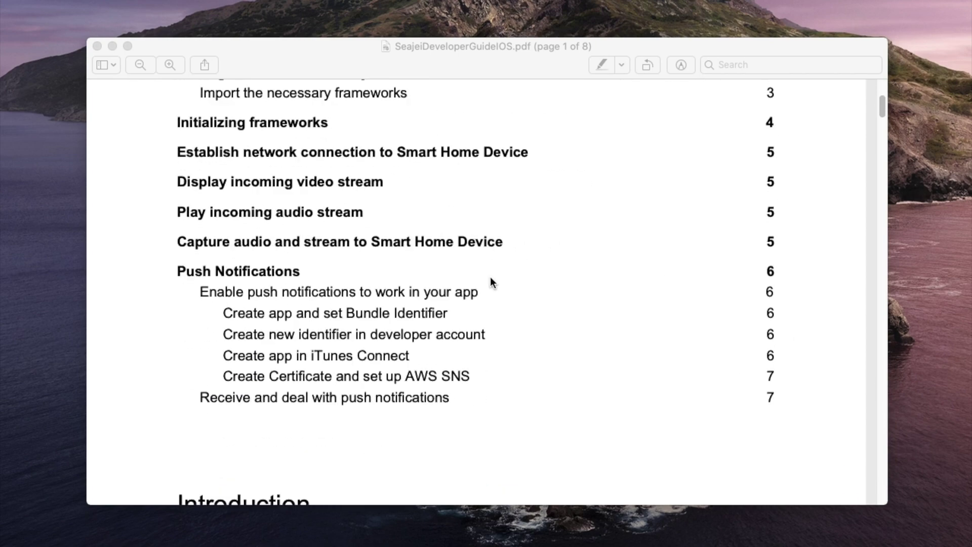
Step: Jump to the 'Enable push notifications to work in your app' section on page 6
{"action": "left_click", "coordinate": [316, 272]}
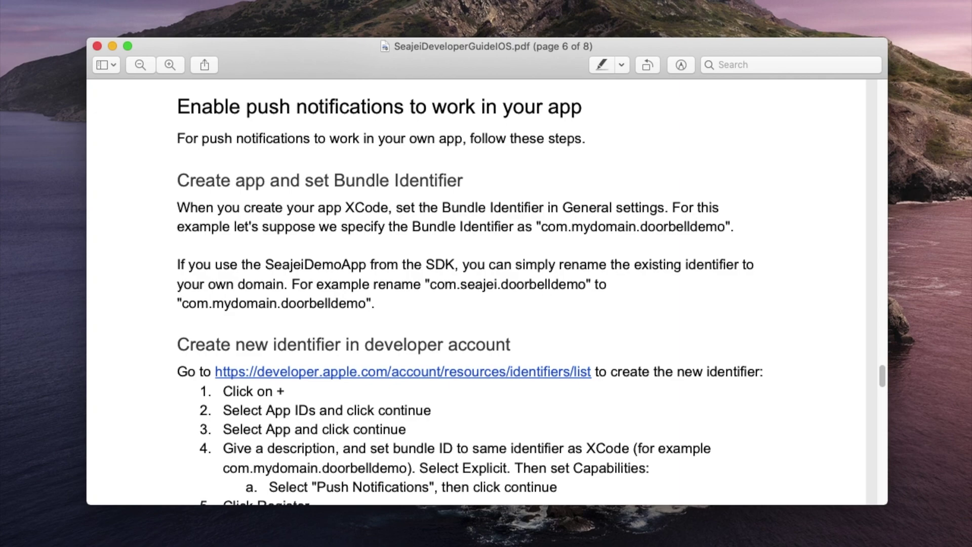
Step: Change into Desktop/Seajei-3.1.6/SamplePrograms/RaspberryPi/Doorbell in the Pi terminal
{"action": "type", "text": "Des"}
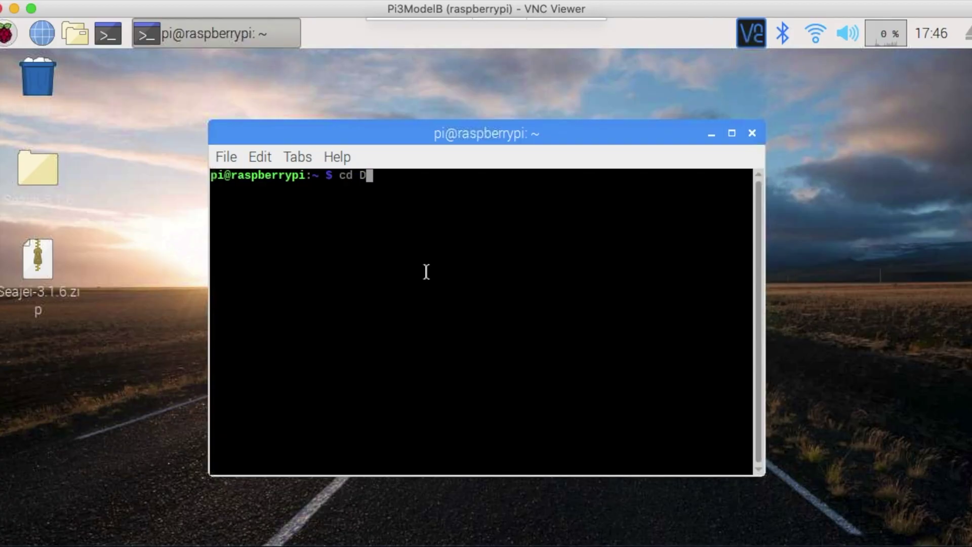
{"action": "key", "text": "Tab"}
{"action": "type", "text": "Se"}
{"action": "key", "text": "Tab"}
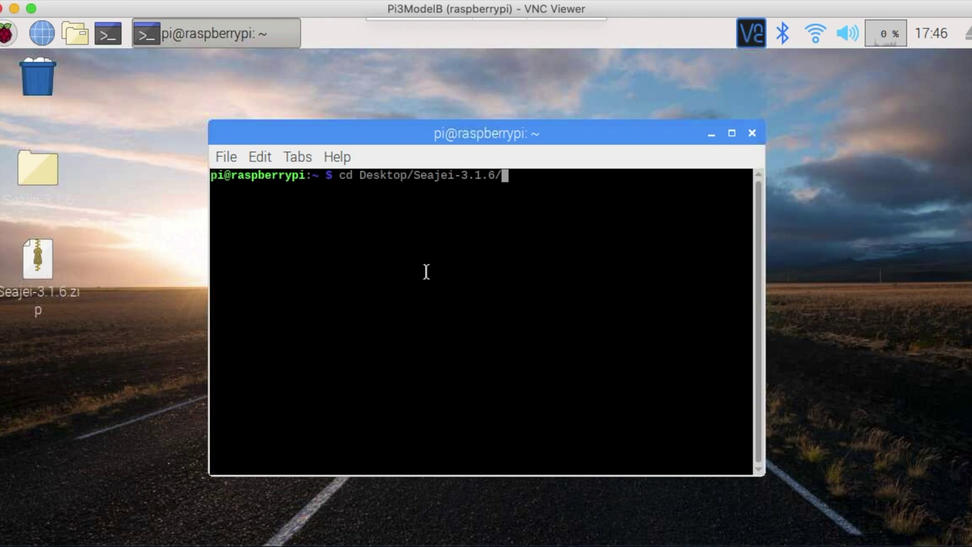
{"action": "type", "text": "Sa"}
{"action": "key", "text": "Tab"}
{"action": "type", "text": "Ras"}
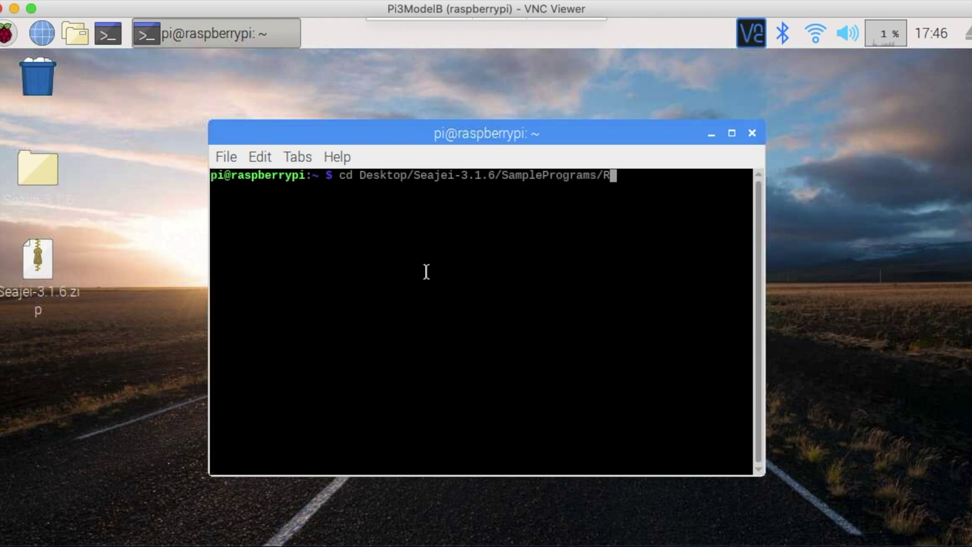
{"action": "key", "text": "Tab"}
{"action": "type", "text": "Do"}
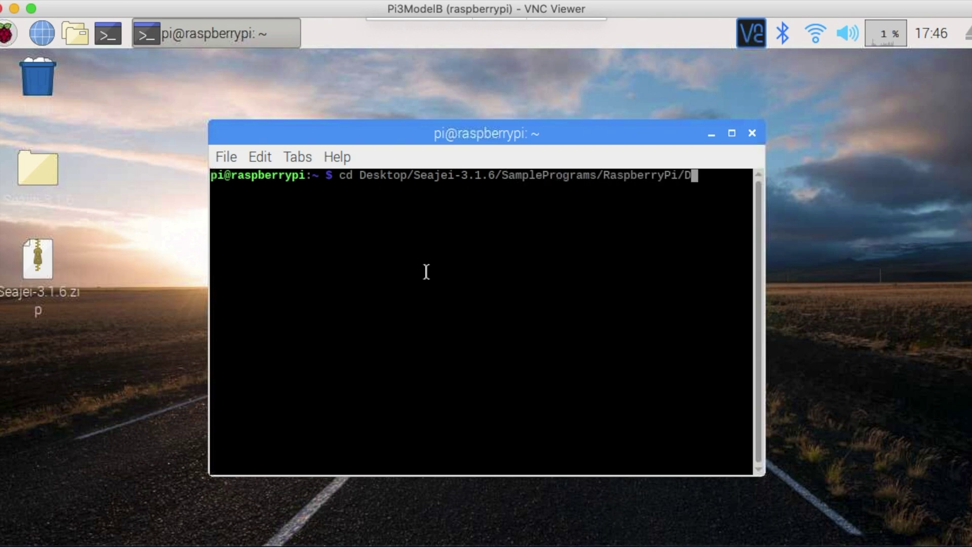
{"action": "key", "text": "Tab"}
{"action": "key", "text": "Return"}
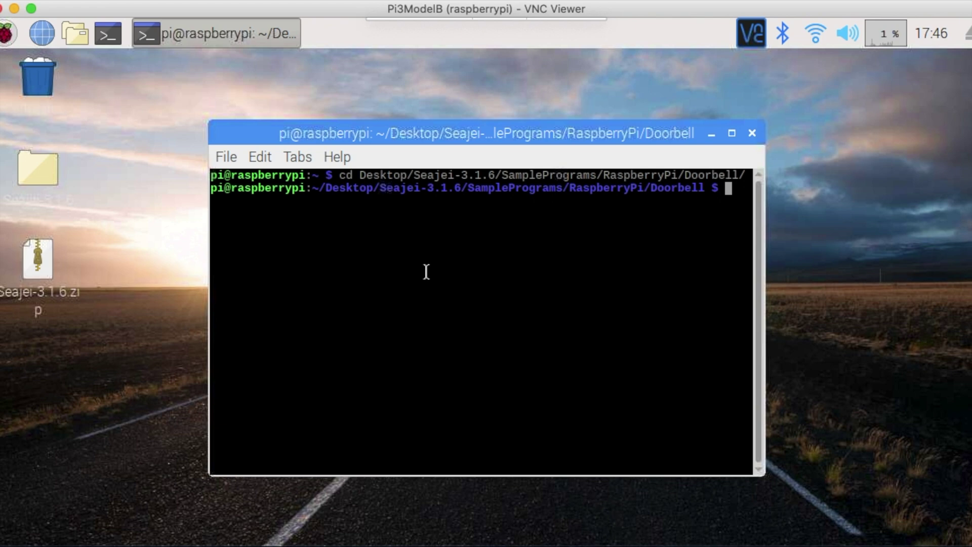
Step: Open doorbell.c in Geany
{"action": "type", "text": "geany doo"}
{"action": "key", "text": "Tab"}
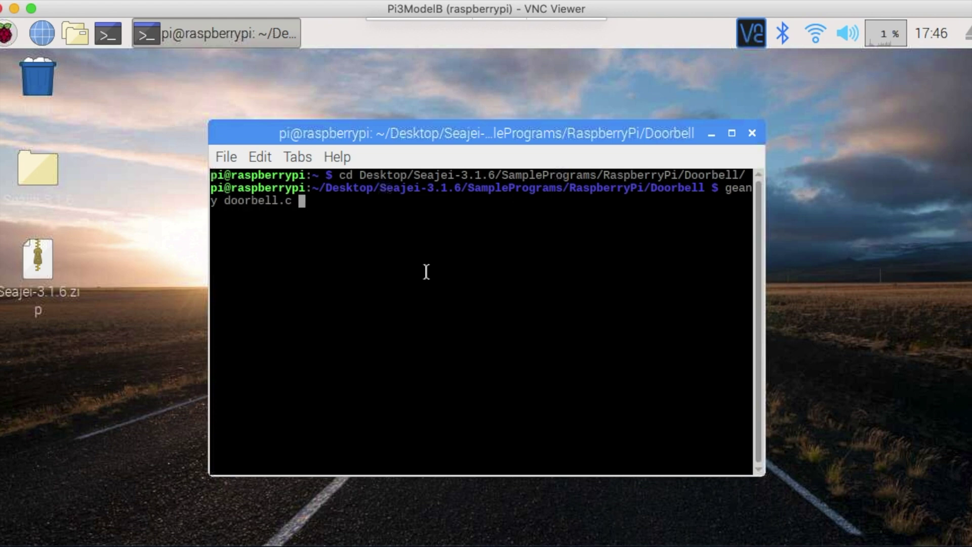
{"action": "key", "text": "Return"}
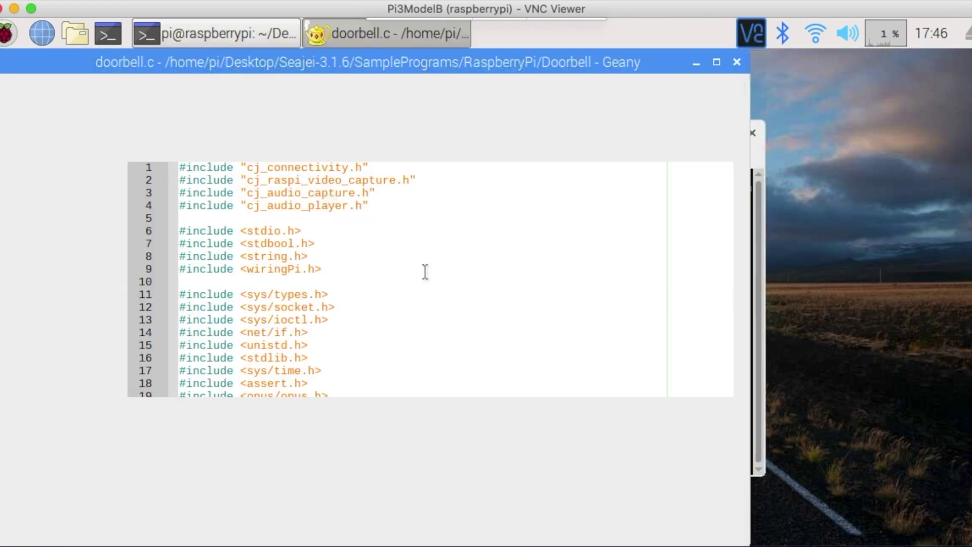
Step: Replace the free-trial COMPANY_TOKEN on line 21 with the new company token
{"action": "scroll", "coordinate": [742, 195], "scroll_direction": "down", "scroll_amount": 1}
{"action": "left_click_drag", "start_coordinate": [742, 198], "coordinate": [740, 199]}
{"action": "left_click_drag", "start_coordinate": [358, 232], "coordinate": [531, 232]}
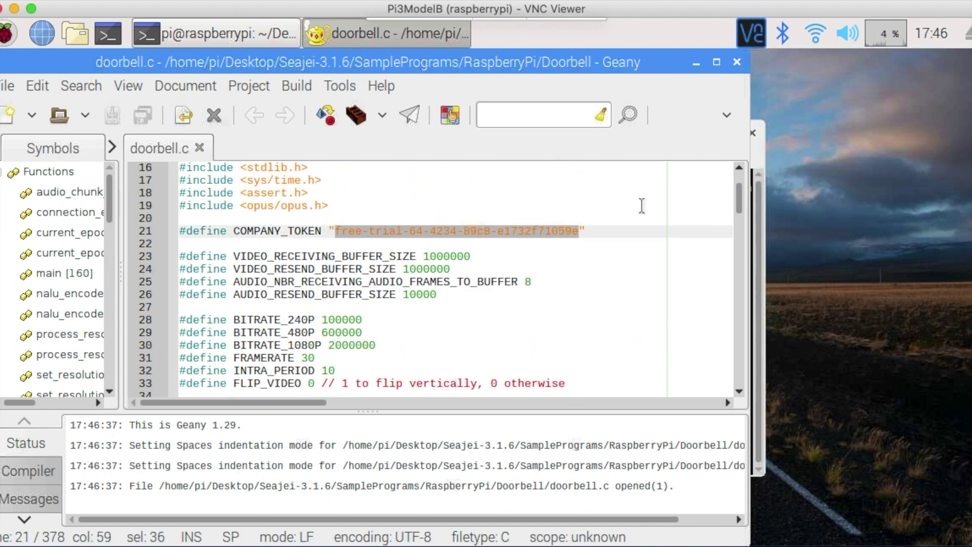
{"action": "key", "text": "BackSpace"}
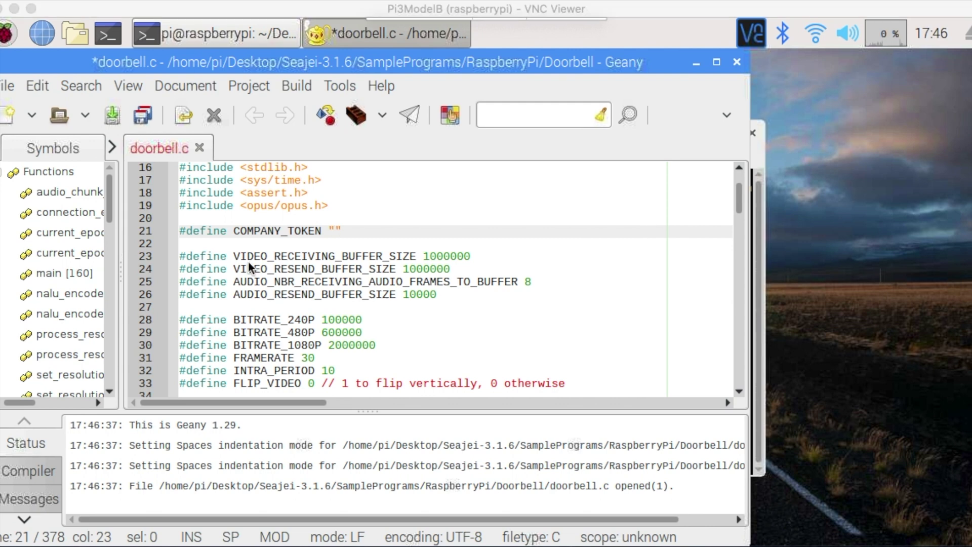
{"action": "left_click", "coordinate": [38, 87]}
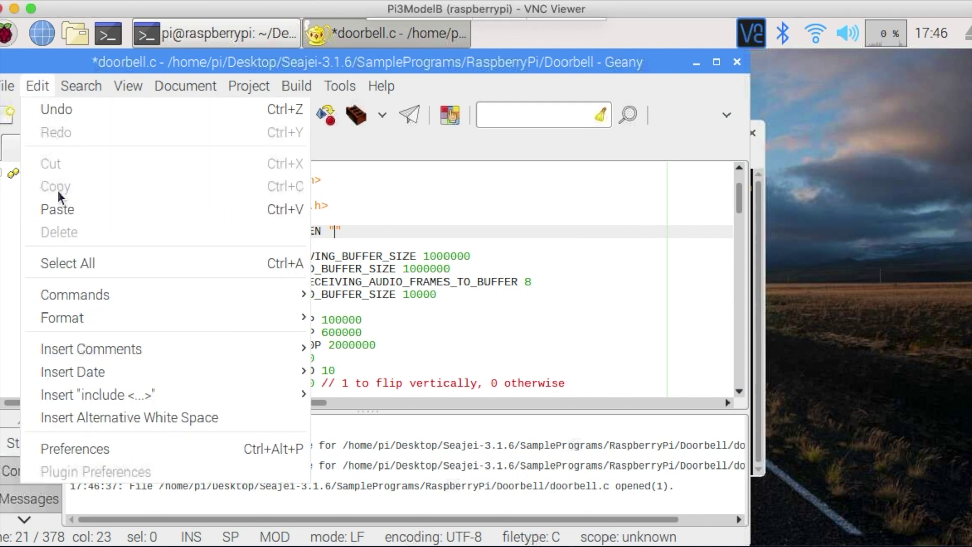
{"action": "left_click", "coordinate": [57, 209]}
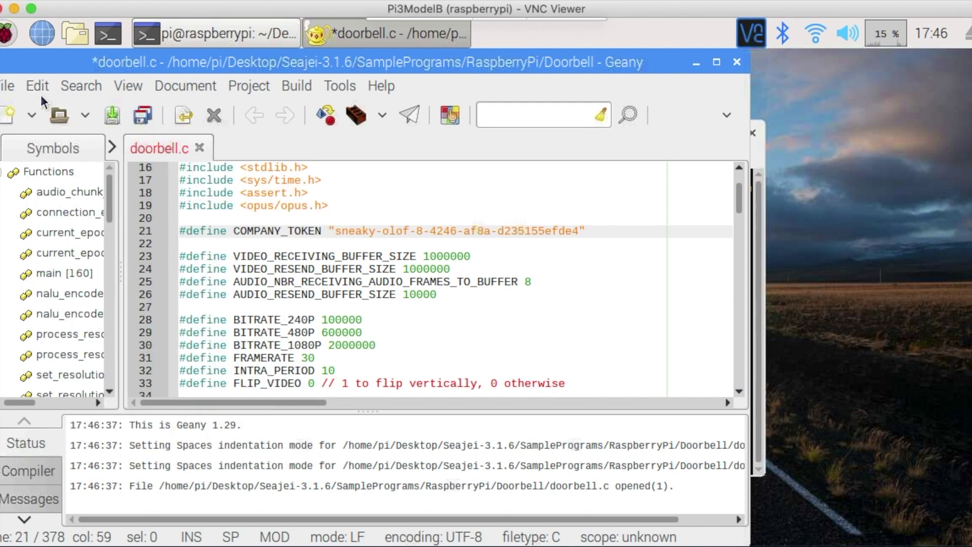
Step: Save doorbell.c and close Geany
{"action": "left_click", "coordinate": [11, 87]}
{"action": "left_click", "coordinate": [48, 243]}
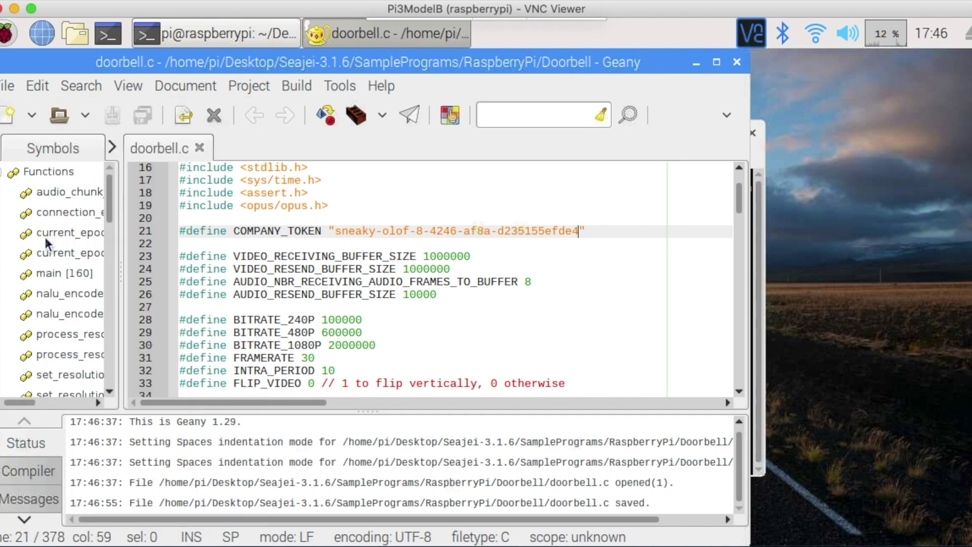
{"action": "left_click", "coordinate": [736, 62]}
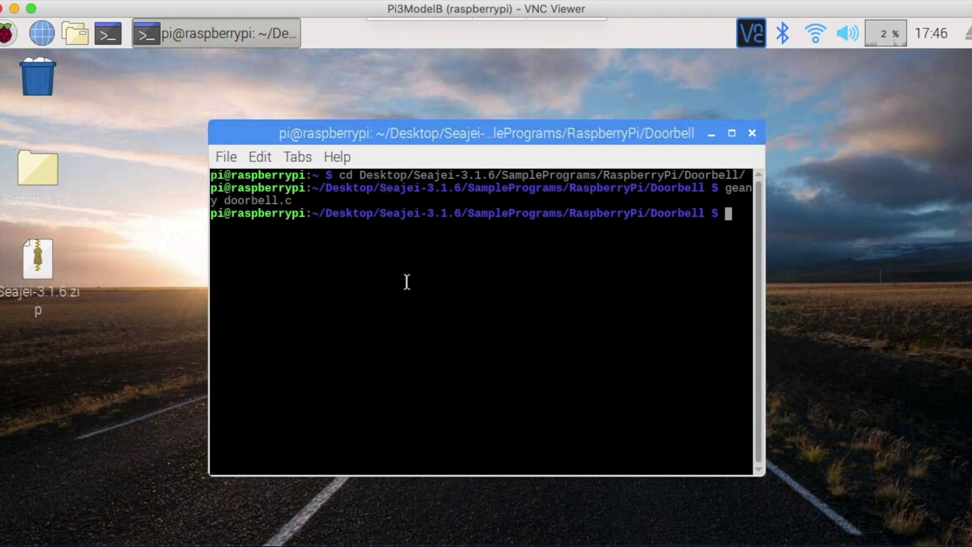
Step: Rebuild the doorbell program with ./build_pi_3_4.sh, then begin launching ./doorbell
{"action": "type", "text": "./build"}
{"action": "key", "text": "Tab"}
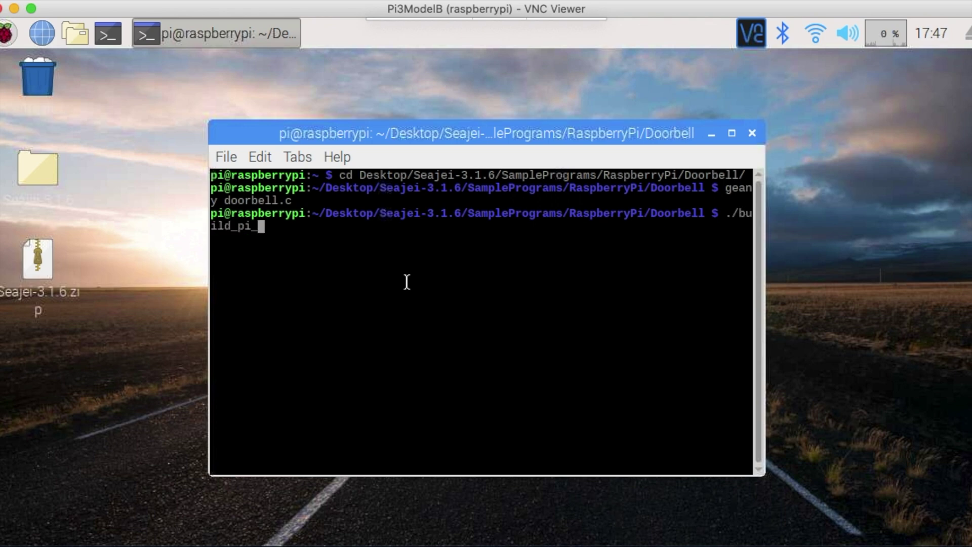
{"action": "type", "text": "3"}
{"action": "key", "text": "Tab"}
{"action": "key", "text": "Return"}
{"action": "type", "text": "./do"}
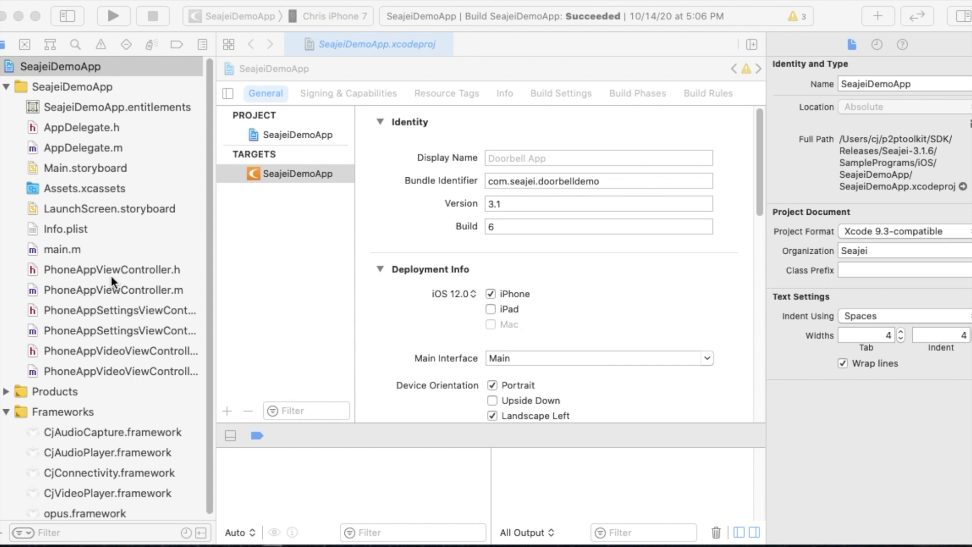
Step: Replace the line-21 TOKEN in PhoneAppViewController.m with the new company token and run the app on the iPhone
{"action": "left_click", "coordinate": [86, 288]}
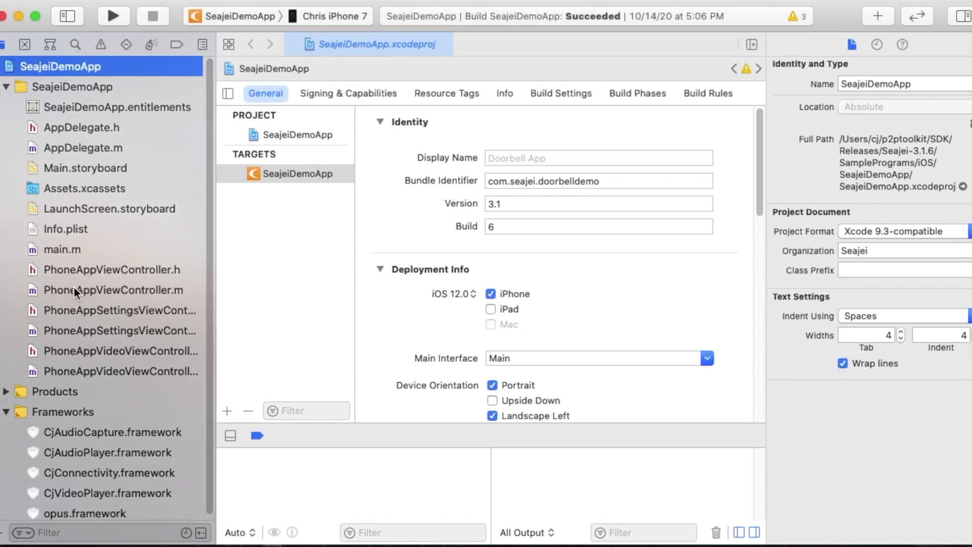
{"action": "left_click", "coordinate": [74, 287]}
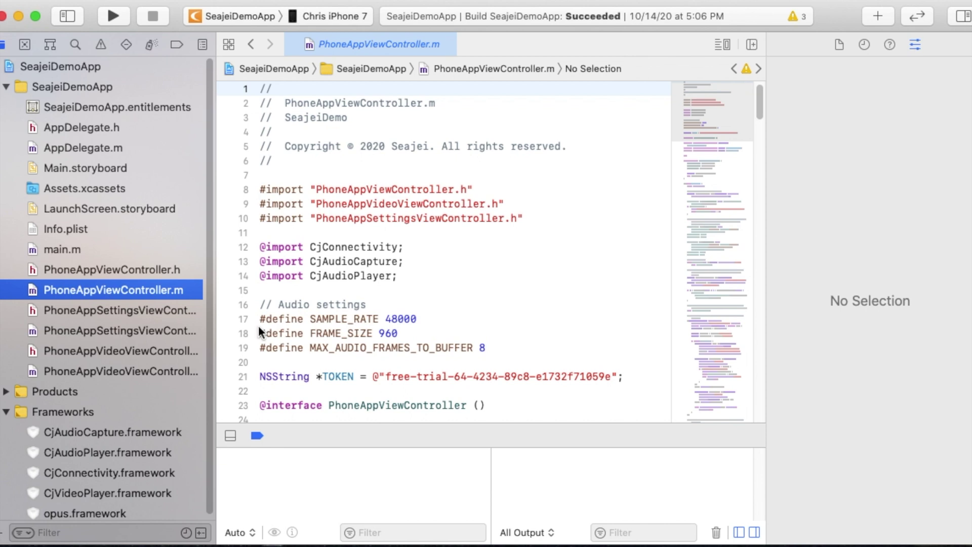
{"action": "left_click_drag", "start_coordinate": [389, 376], "coordinate": [572, 373]}
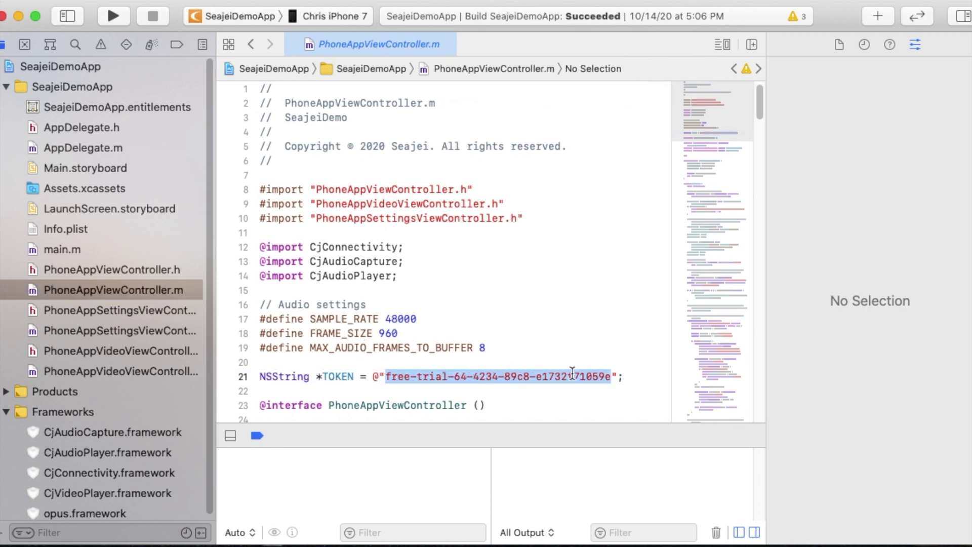
{"action": "key", "text": "BackSpace"}
{"action": "key", "text": "super+v"}
{"action": "left_click", "coordinate": [592, 319]}
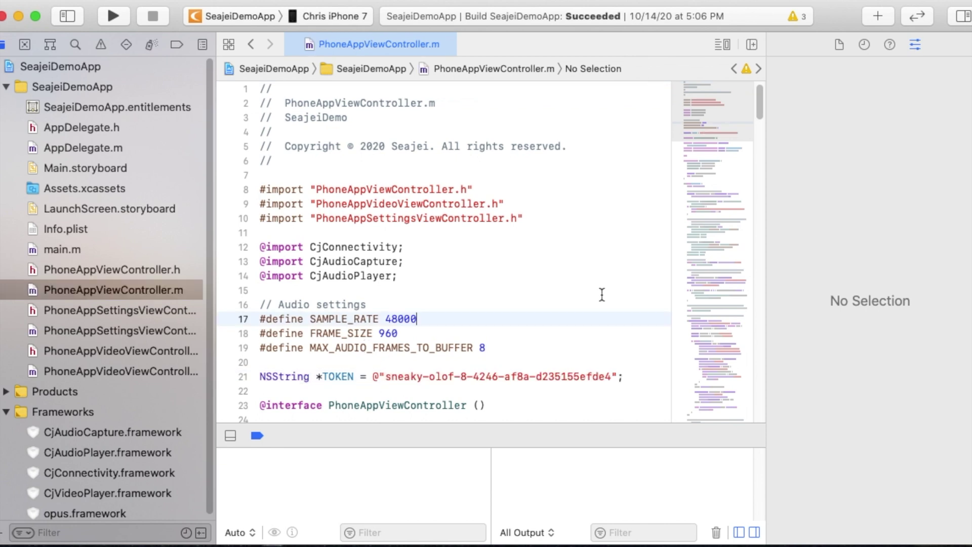
{"action": "key", "text": "super+r"}
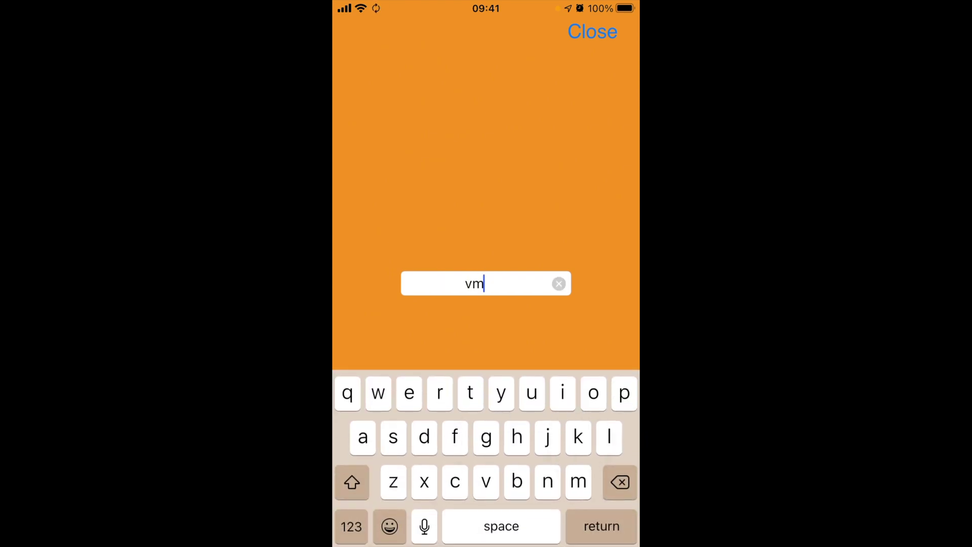
Step: Enter the doorbell's device ID, using the numeric keyboard for digits, and close the ID entry screen
{"action": "left_click", "coordinate": [351, 526]}
{"action": "type", "text": "9dj"}
{"action": "left_click", "coordinate": [593, 31]}
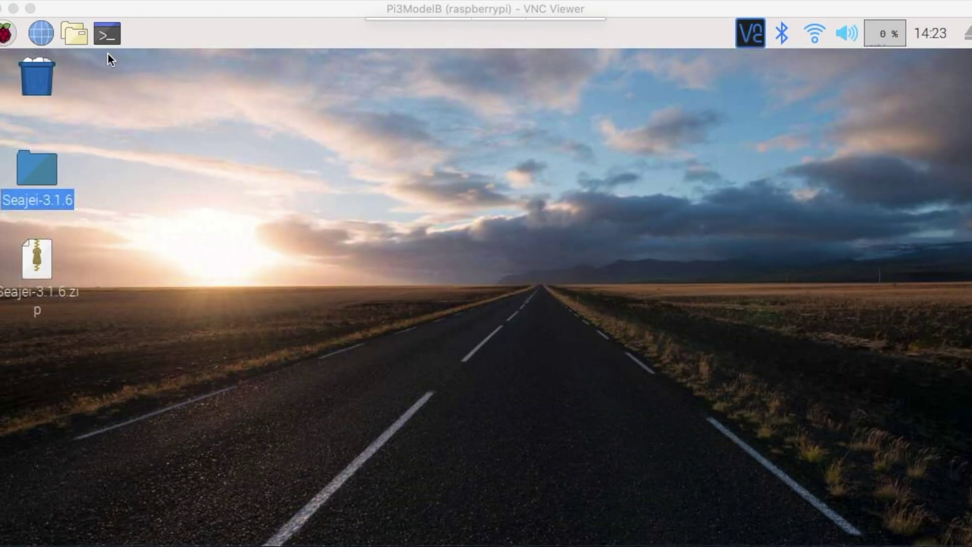
Step: Open a Pi terminal and cd into Desktop/Seajei-3.1.6/SamplePrograms/RaspberryPi/Doorbell/
{"action": "left_click", "coordinate": [105, 34]}
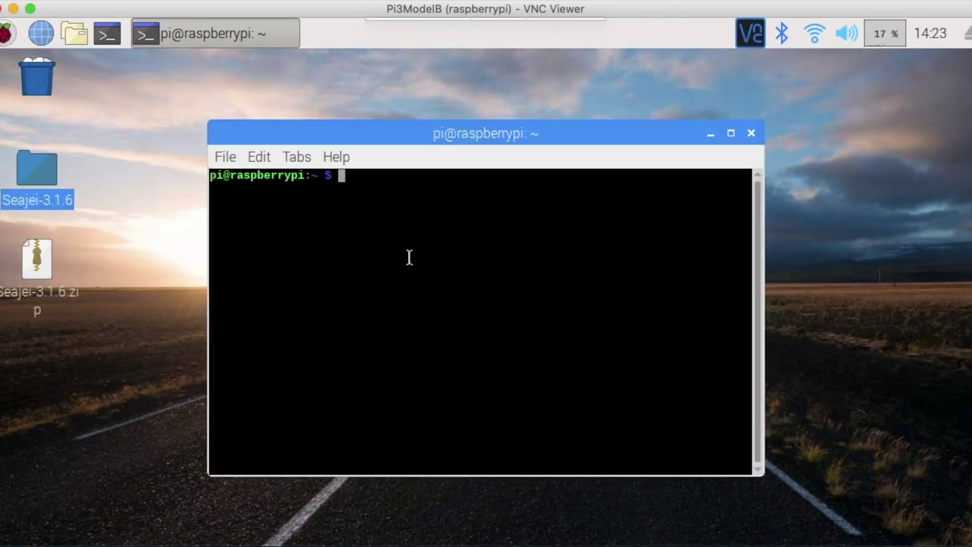
{"action": "type", "text": "cd Desk"}
{"action": "key", "text": "Tab"}
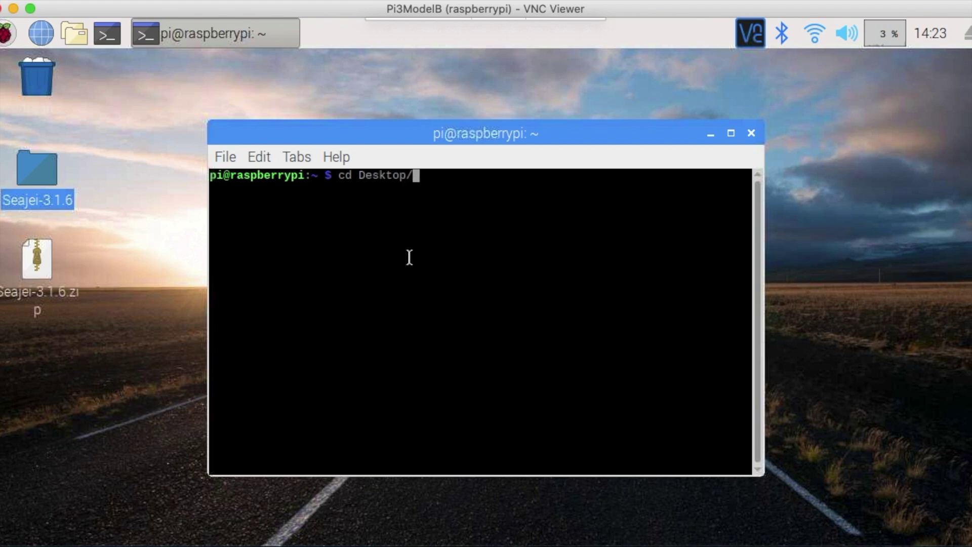
{"action": "type", "text": "Se"}
{"action": "key", "text": "Tab"}
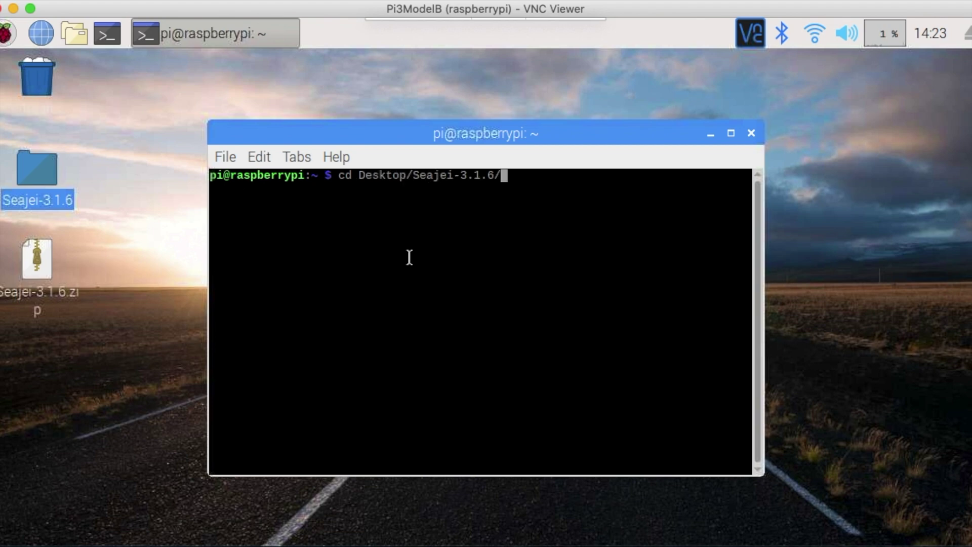
{"action": "type", "text": "Ras"}
{"action": "key", "text": "BackSpace"}
{"action": "key", "text": "BackSpace"}
{"action": "key", "text": "BackSpace"}
{"action": "type", "text": "Sa"}
{"action": "key", "text": "Tab"}
{"action": "type", "text": "Ras"}
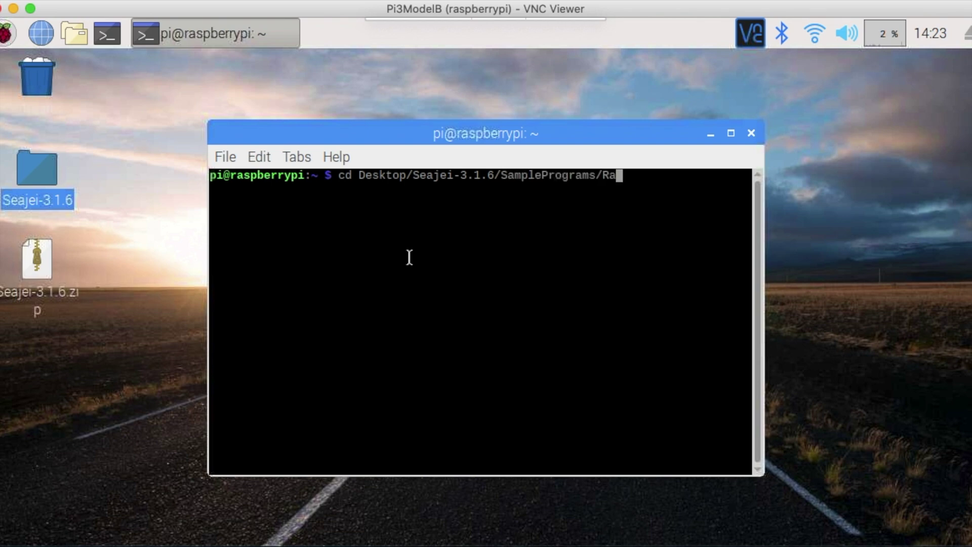
{"action": "key", "text": "Tab"}
{"action": "type", "text": "Doo"}
{"action": "key", "text": "Tab"}
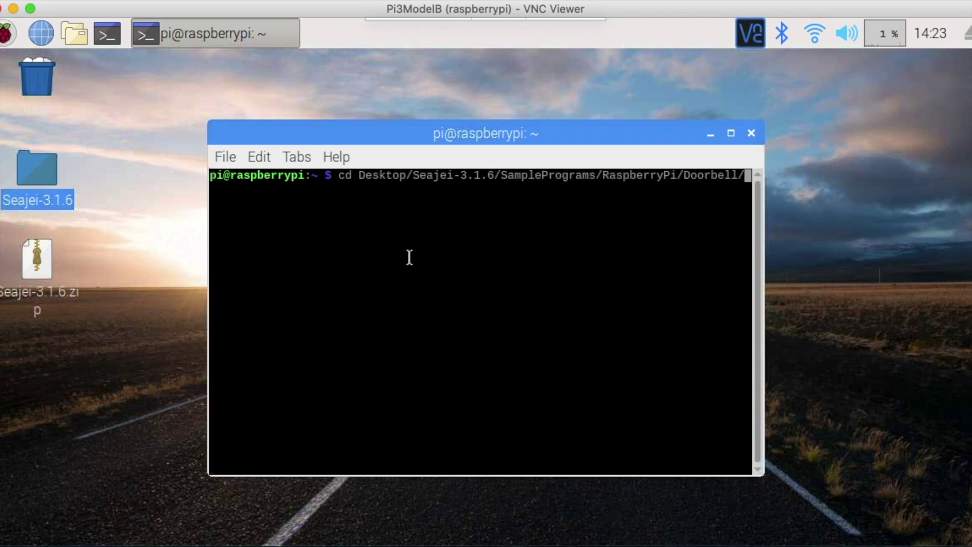
{"action": "key", "text": "Return"}
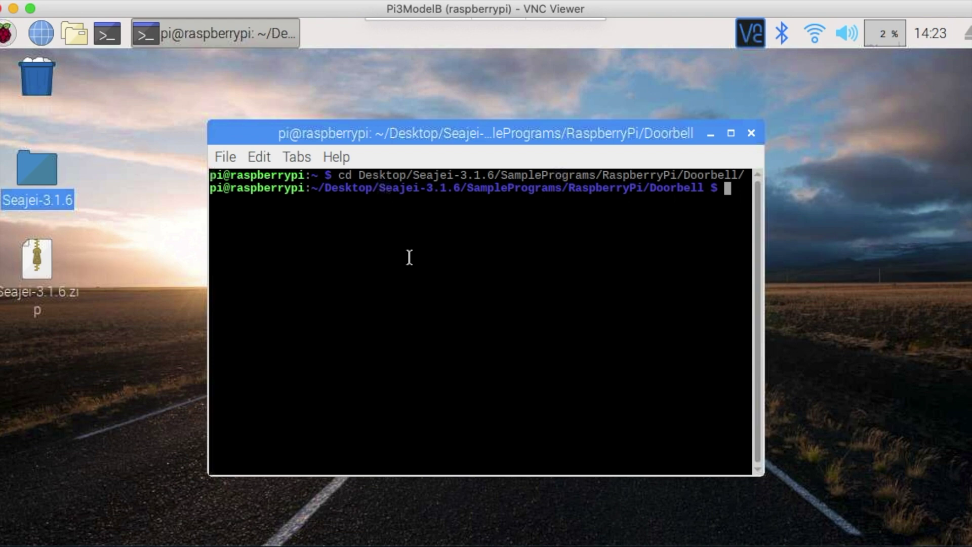
Step: List the Doorbell folder's files with ls and print the README with cat
{"action": "type", "text": "ls"}
{"action": "key", "text": "Return"}
{"action": "type", "text": "cat "}
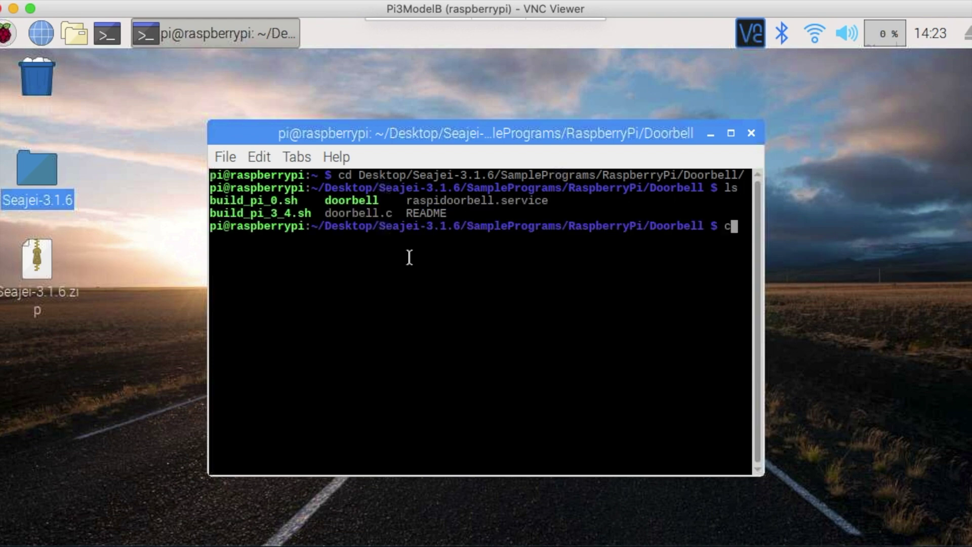
{"action": "type", "text": "REA"}
{"action": "key", "text": "Tab"}
{"action": "key", "text": "Return"}
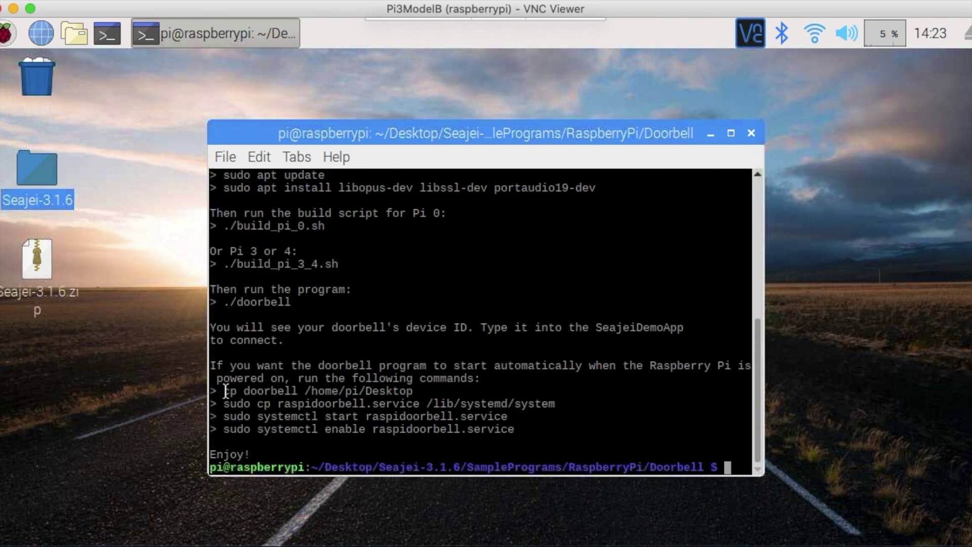
Step: Copy the README's cp command to the prompt and copy the doorbell program to the Desktop
{"action": "left_click_drag", "start_coordinate": [225, 391], "coordinate": [413, 391]}
{"action": "key", "text": "super+c"}
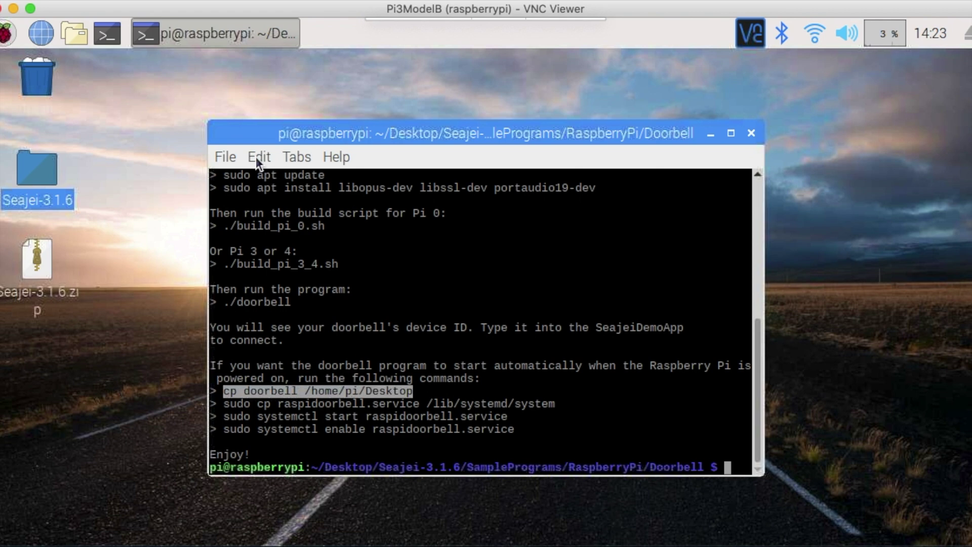
{"action": "left_click", "coordinate": [256, 161]}
{"action": "left_click", "coordinate": [269, 177]}
{"action": "left_click", "coordinate": [260, 155]}
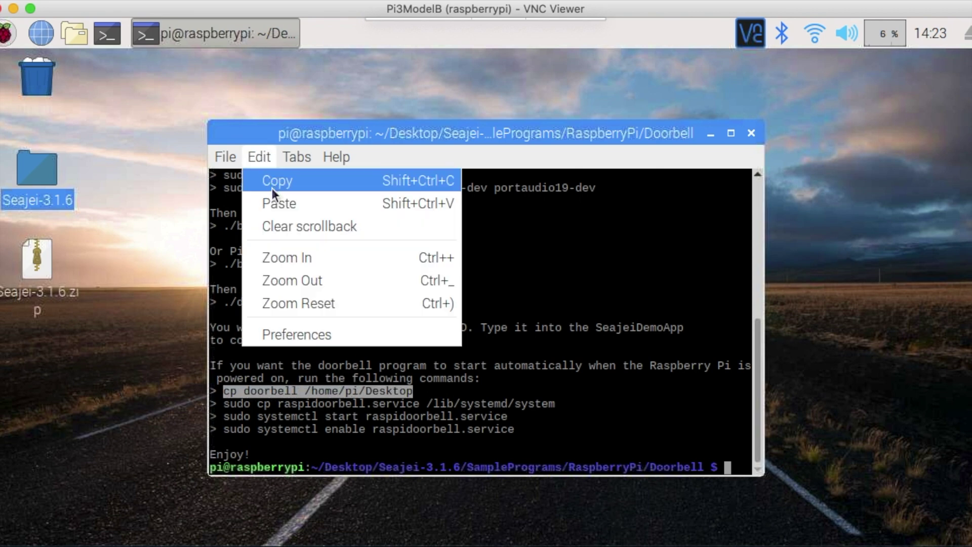
{"action": "left_click", "coordinate": [276, 205]}
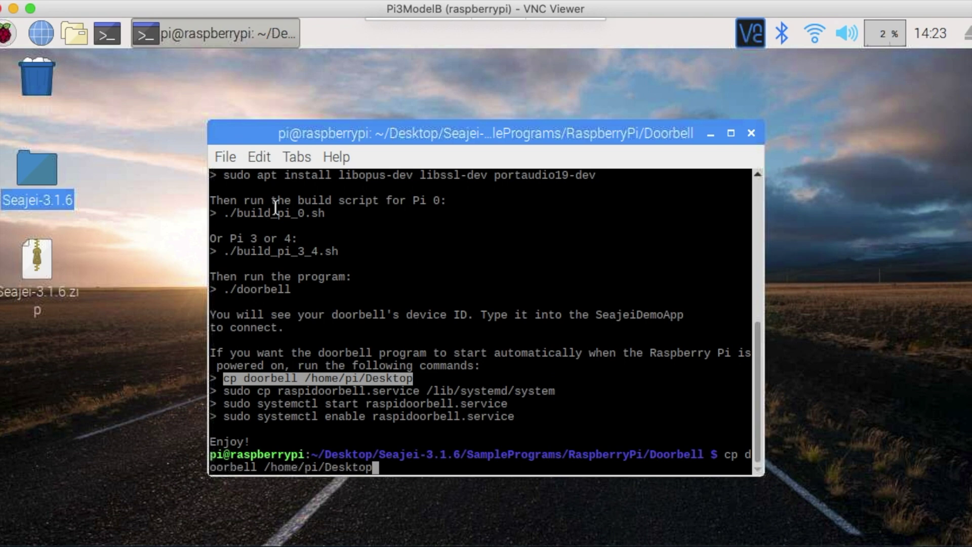
{"action": "key", "text": "Return"}
Step: Run the README's install command to place raspidoorbell.service in the system folder
{"action": "left_click_drag", "start_coordinate": [224, 378], "coordinate": [556, 378]}
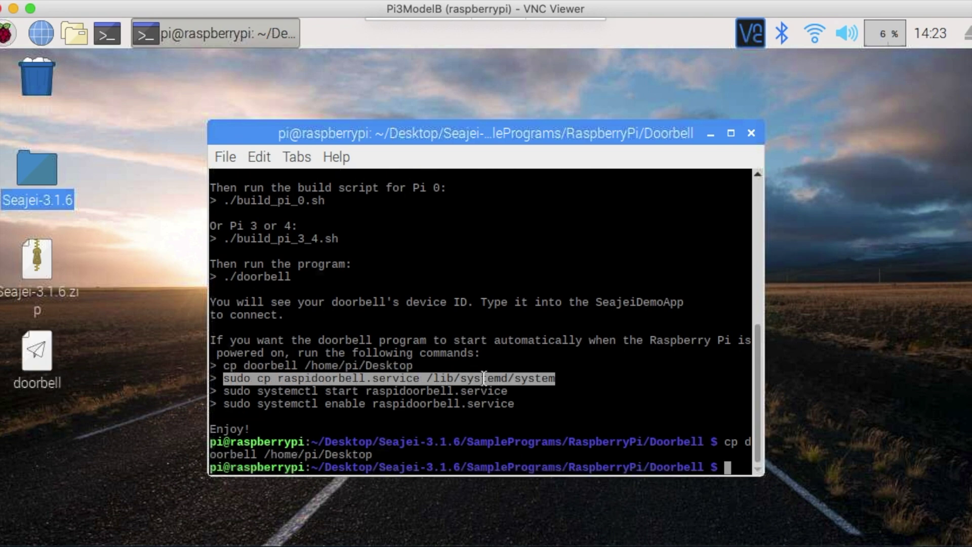
{"action": "left_click", "coordinate": [258, 155]}
{"action": "left_click", "coordinate": [271, 182]}
{"action": "left_click", "coordinate": [264, 158]}
{"action": "left_click", "coordinate": [287, 203]}
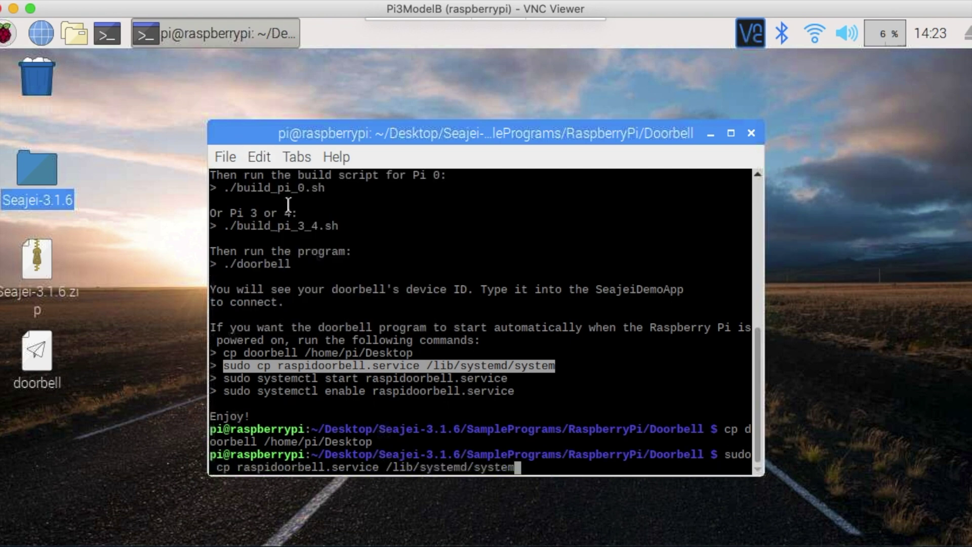
{"action": "key", "text": "Return"}
Step: Run the README's command to start raspidoorbell.service
{"action": "left_click_drag", "start_coordinate": [223, 366], "coordinate": [508, 365]}
{"action": "left_click", "coordinate": [260, 157]}
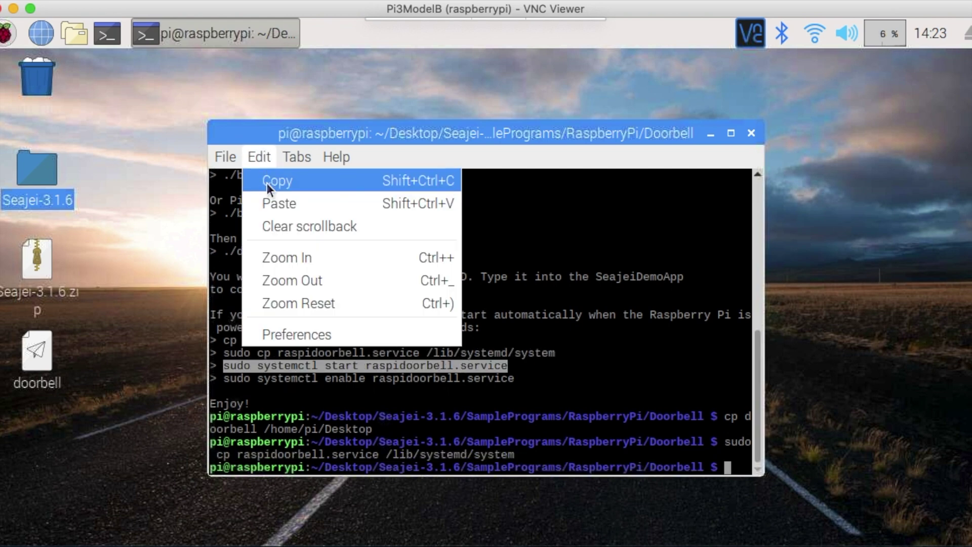
{"action": "left_click", "coordinate": [266, 183]}
{"action": "left_click", "coordinate": [268, 157]}
{"action": "left_click", "coordinate": [284, 202]}
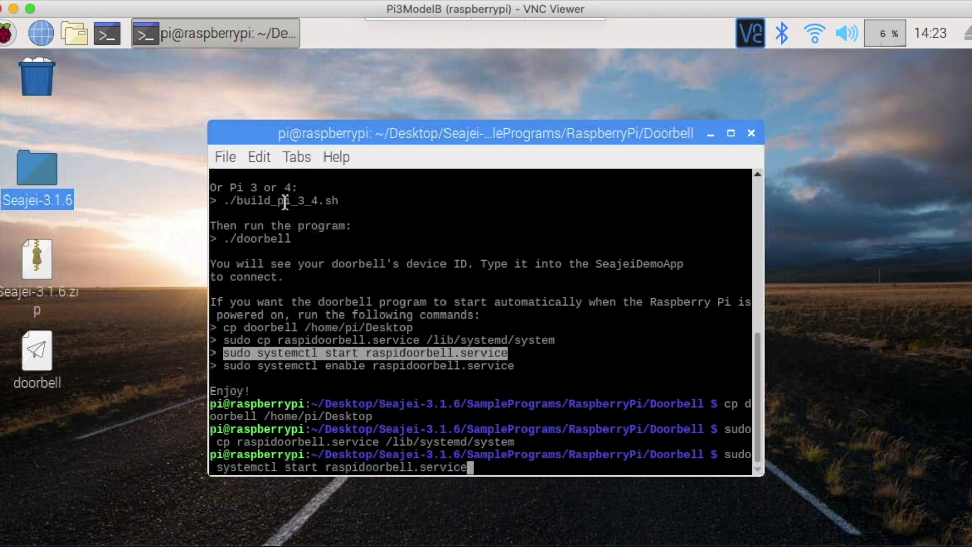
{"action": "key", "text": "Return"}
Step: Run the README's command to enable raspidoorbell.service at boot
{"action": "left_click_drag", "start_coordinate": [223, 353], "coordinate": [514, 353]}
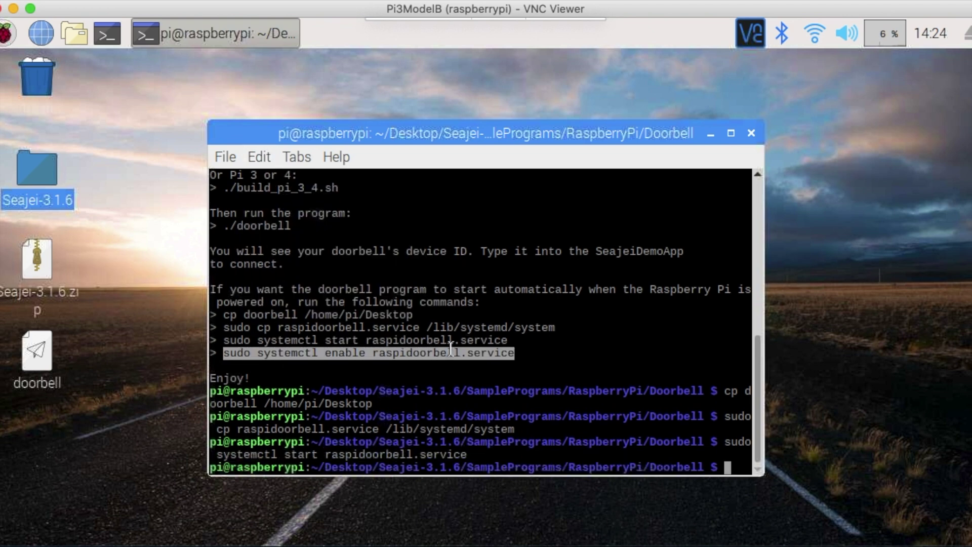
{"action": "left_click", "coordinate": [257, 157]}
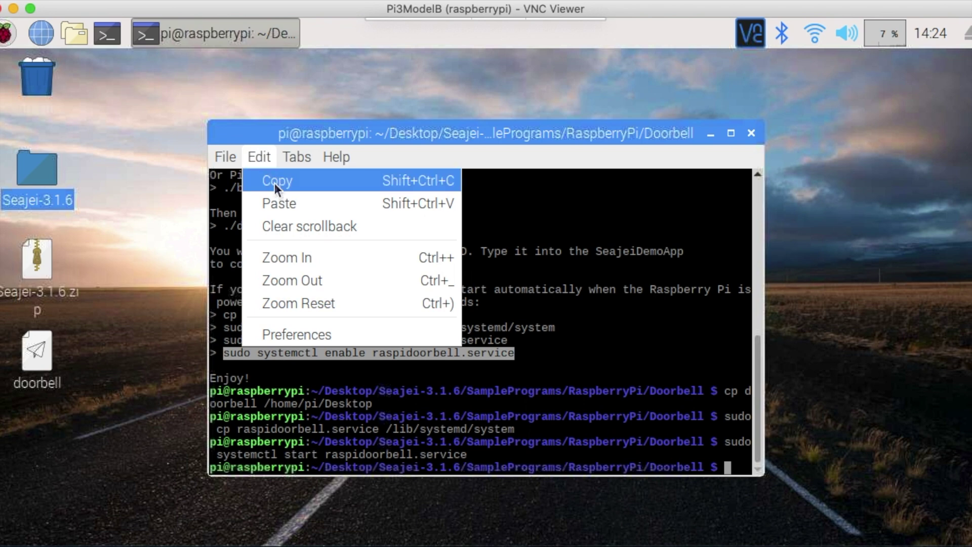
{"action": "left_click", "coordinate": [273, 184]}
{"action": "left_click", "coordinate": [261, 159]}
{"action": "left_click", "coordinate": [277, 202]}
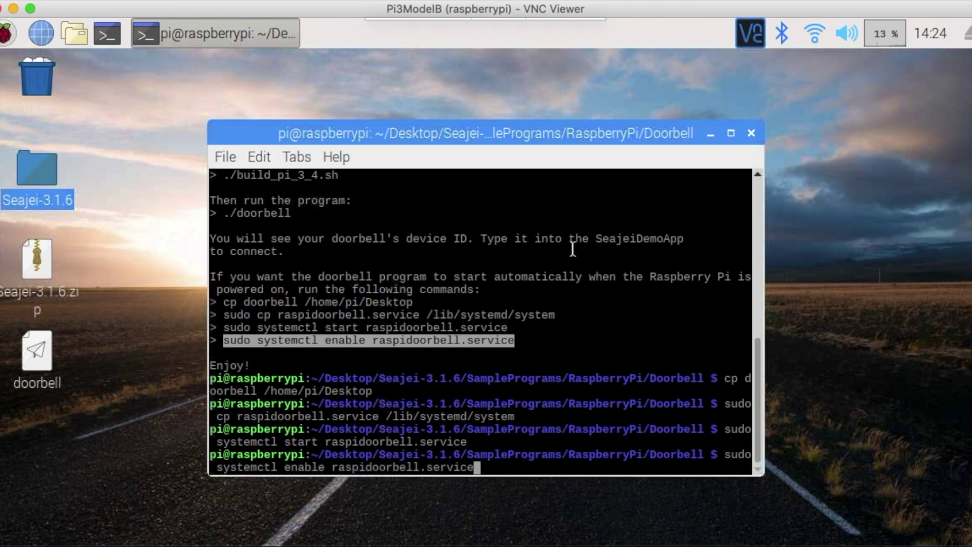
{"action": "key", "text": "Return"}
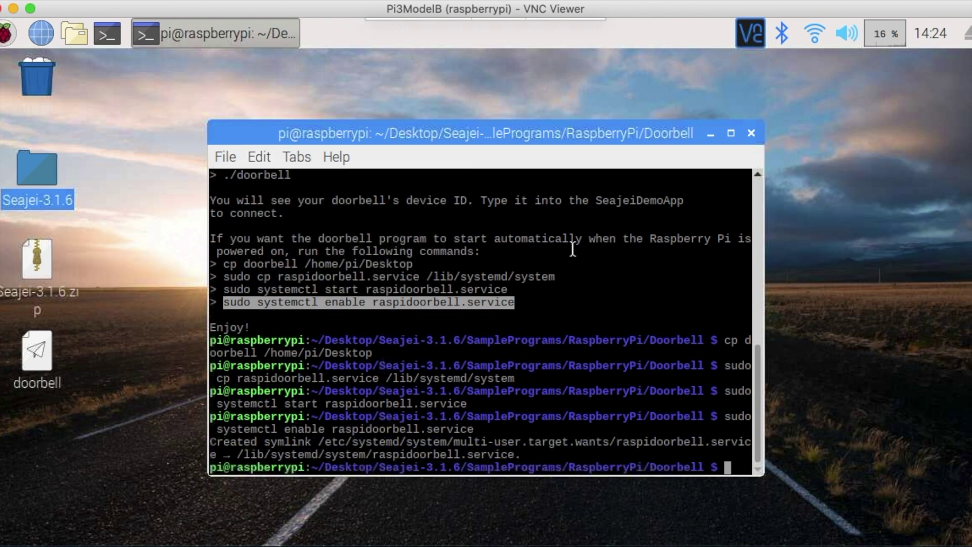